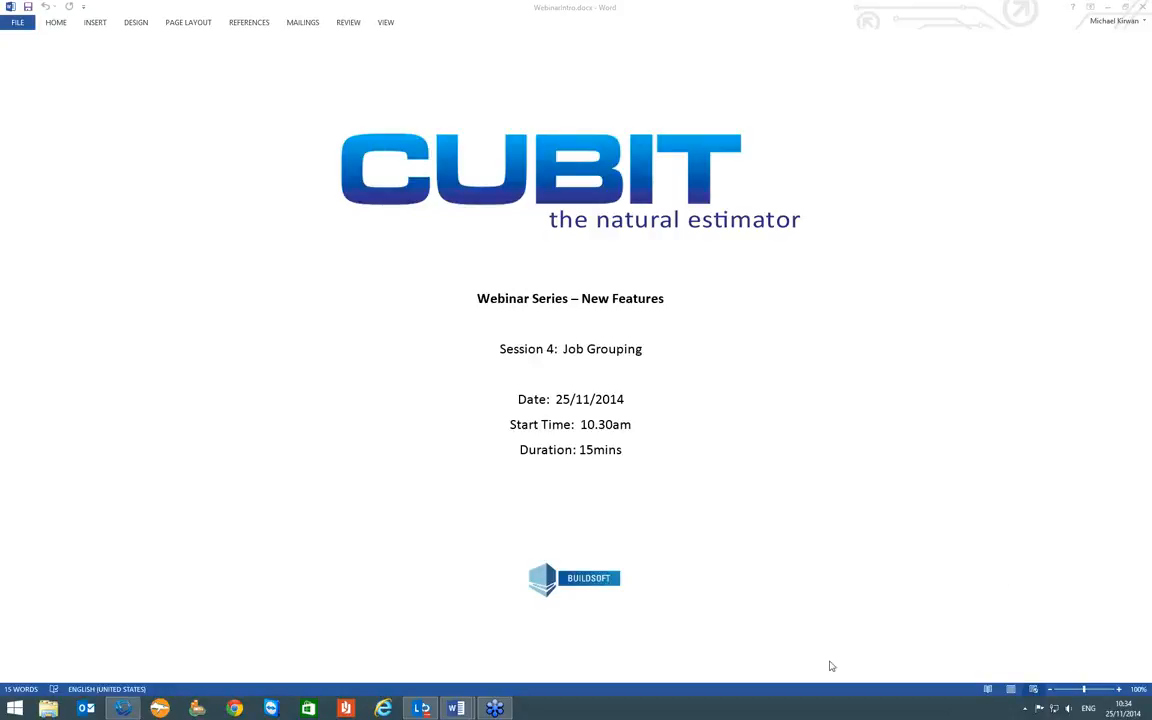
- Switch to Cubit Pro and open the Job Manager's grouping codes, viewing the rate sets and returning to the quantity sets
click(122, 708)
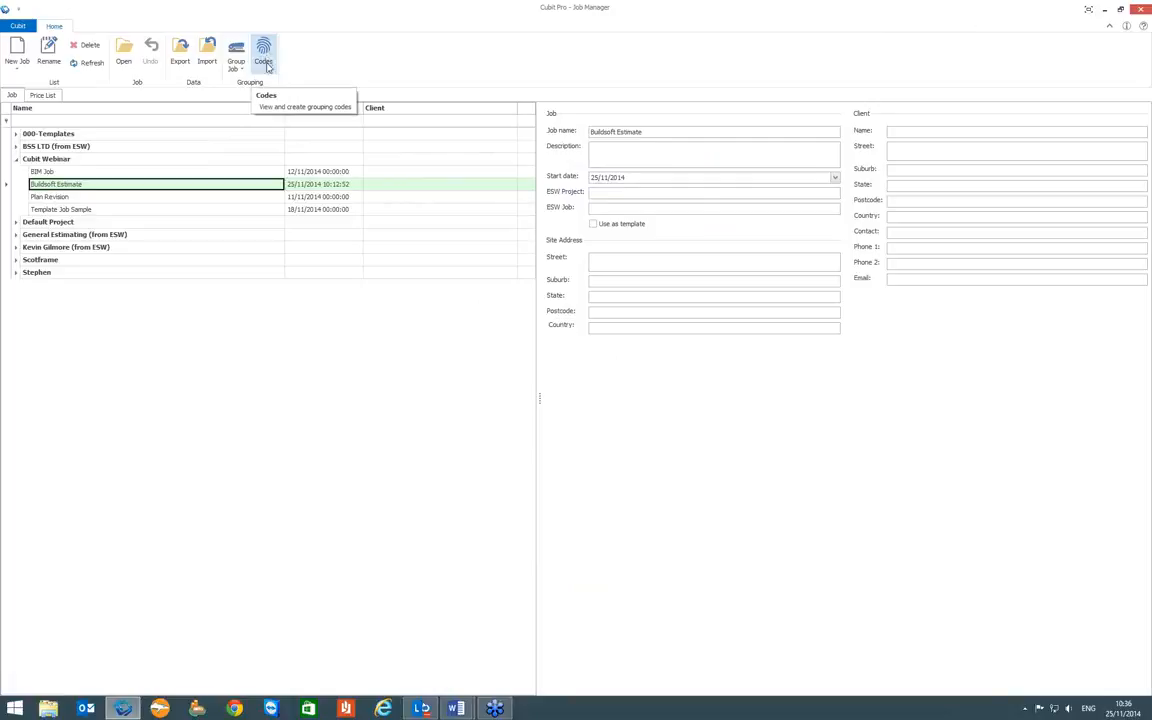
click(264, 52)
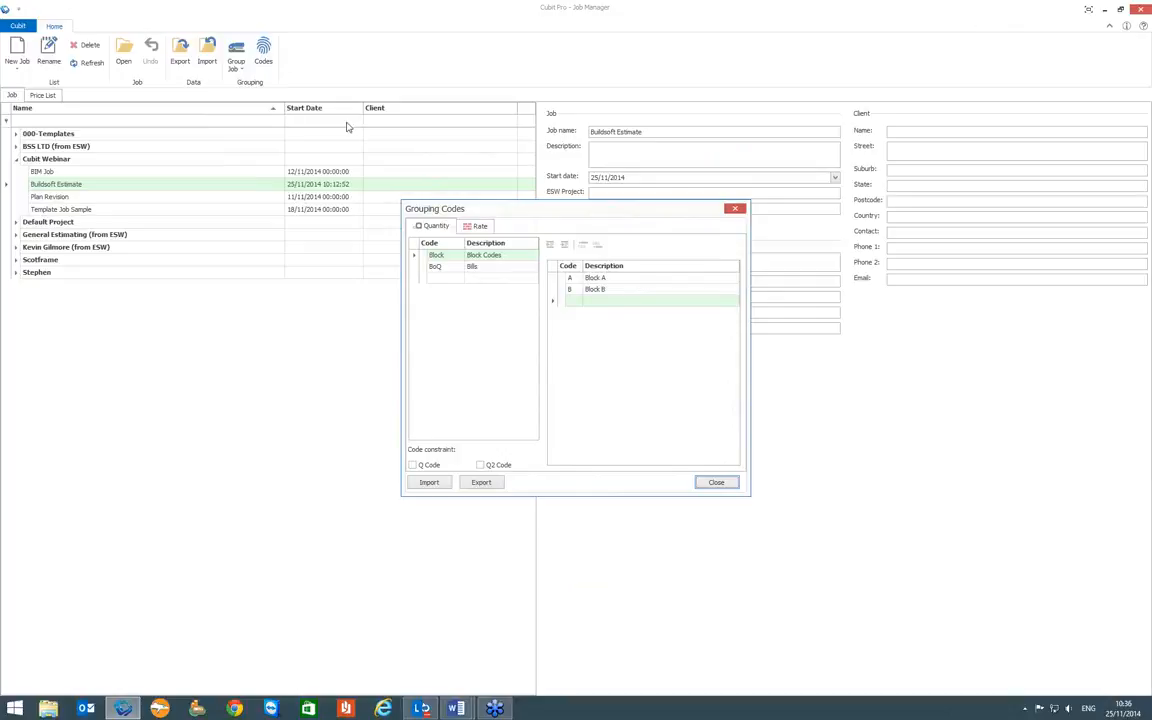
click(476, 227)
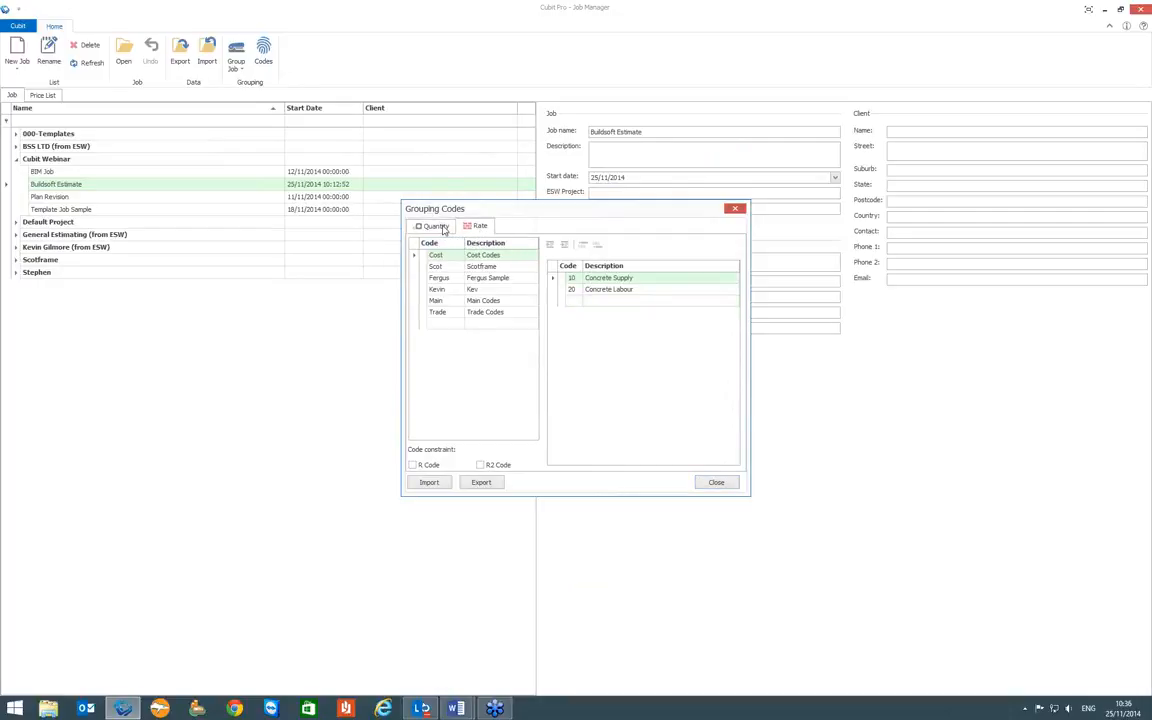
click(443, 228)
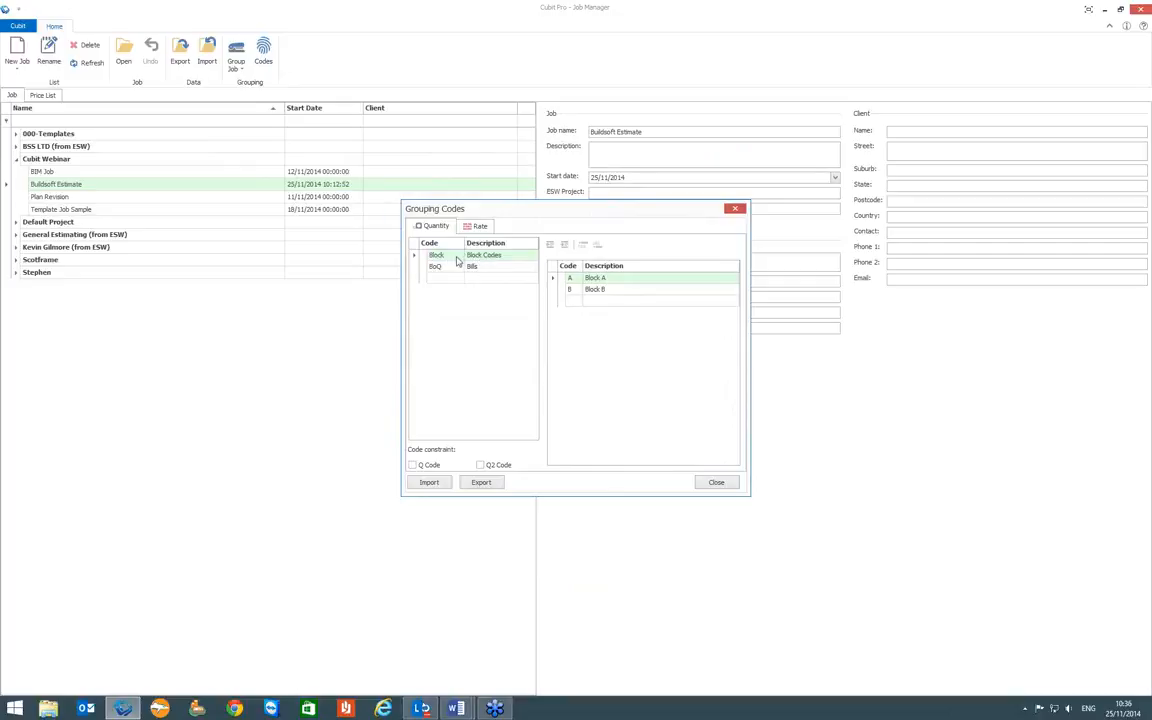
- Add code C with the description "Block C" to the Block set of quantity grouping codes
click(445, 257)
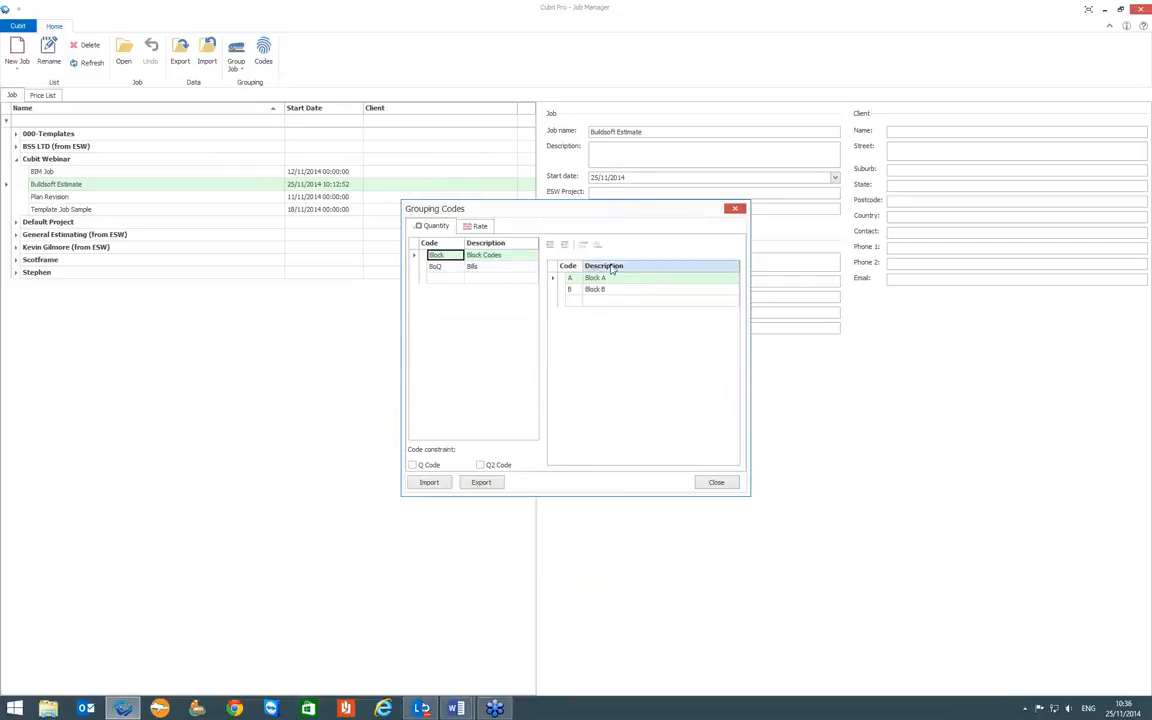
click(573, 301)
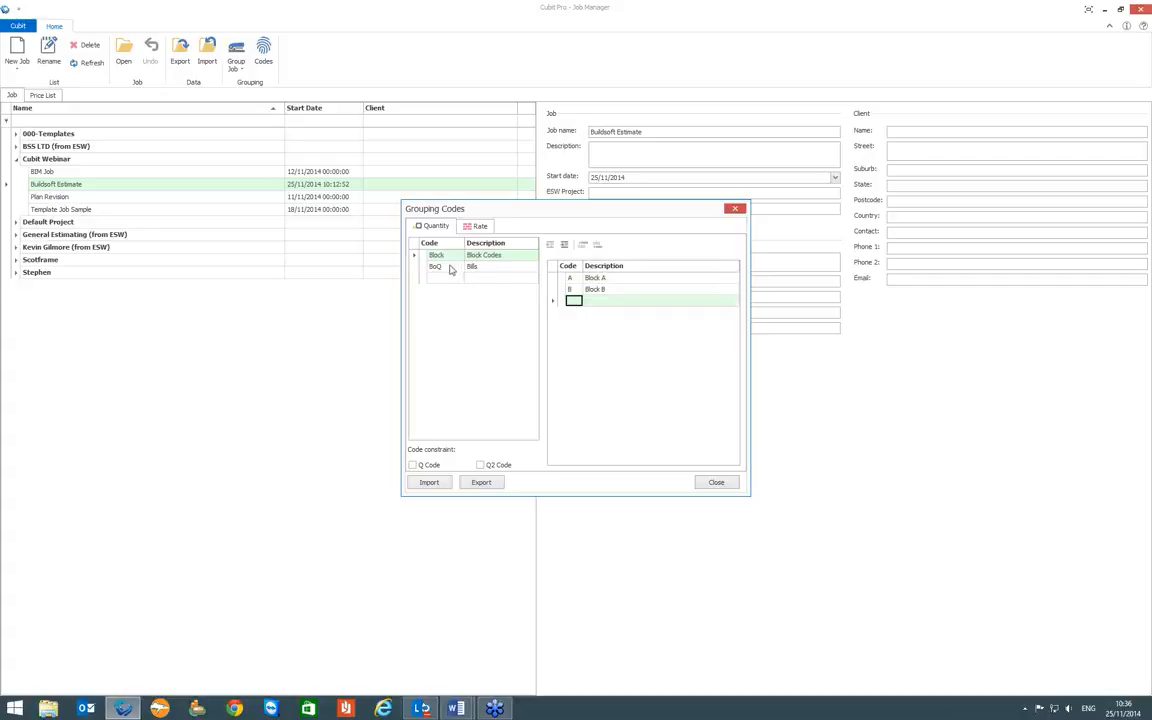
text(C)
key(Tab)
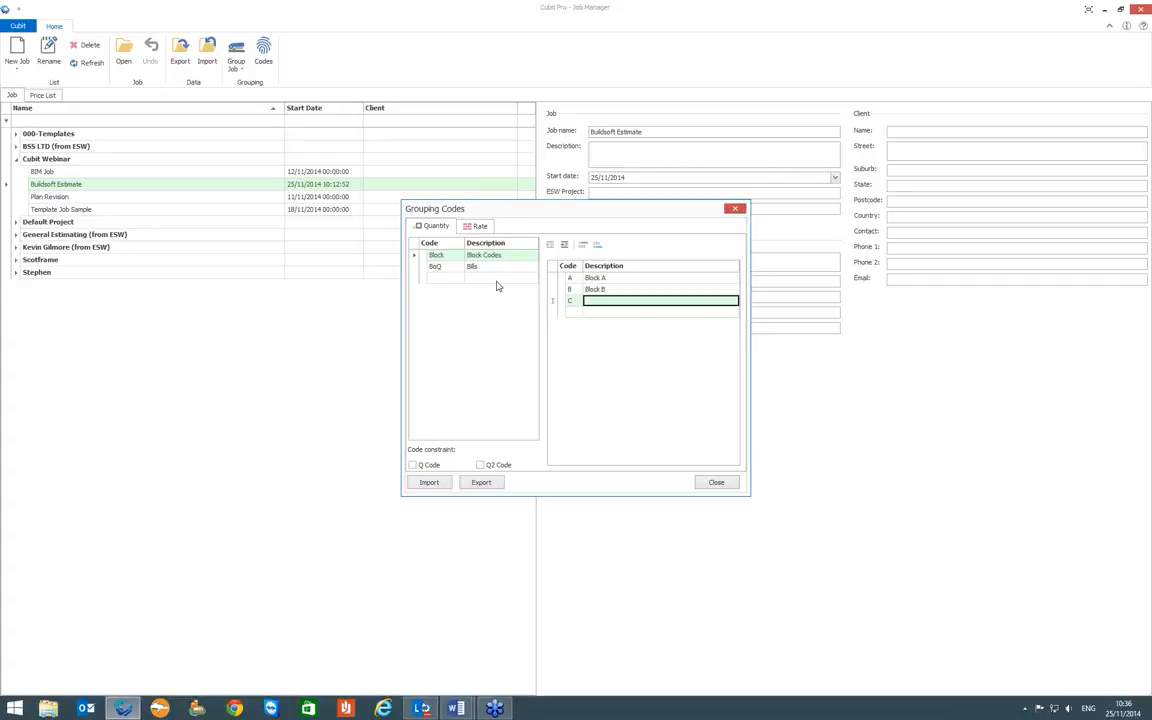
text(Block)
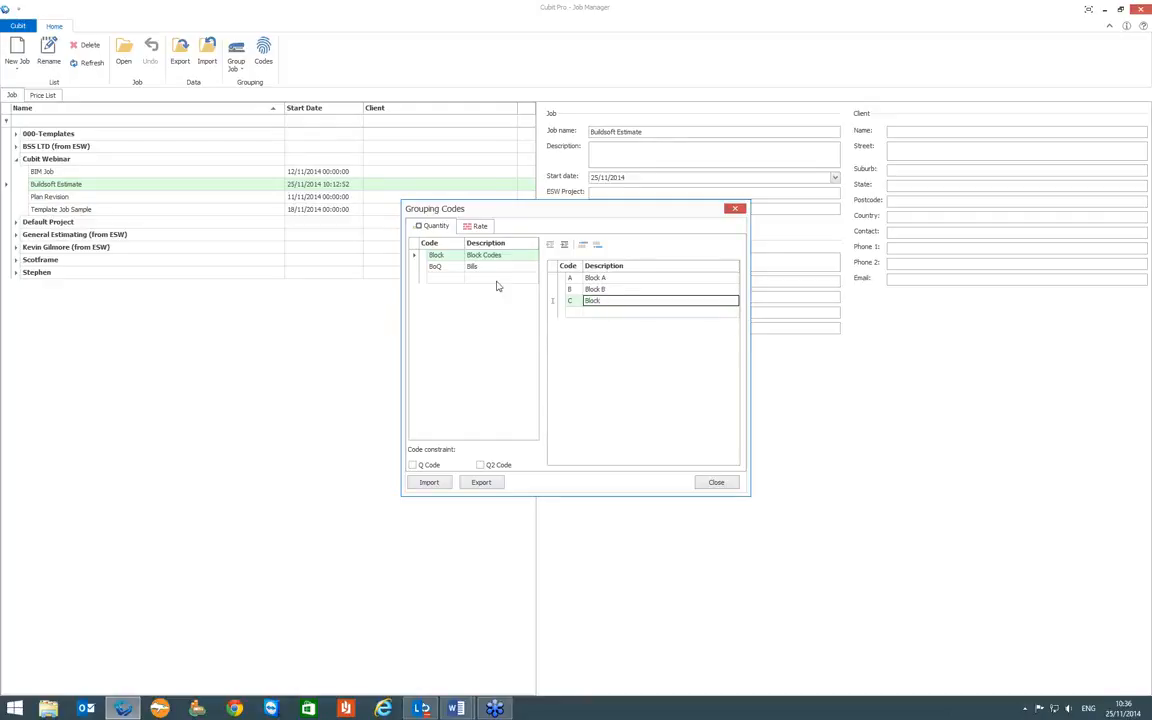
text( C)
- Add code 30 with the description "Blockwork" to the Cost set of rate grouping codes
click(480, 227)
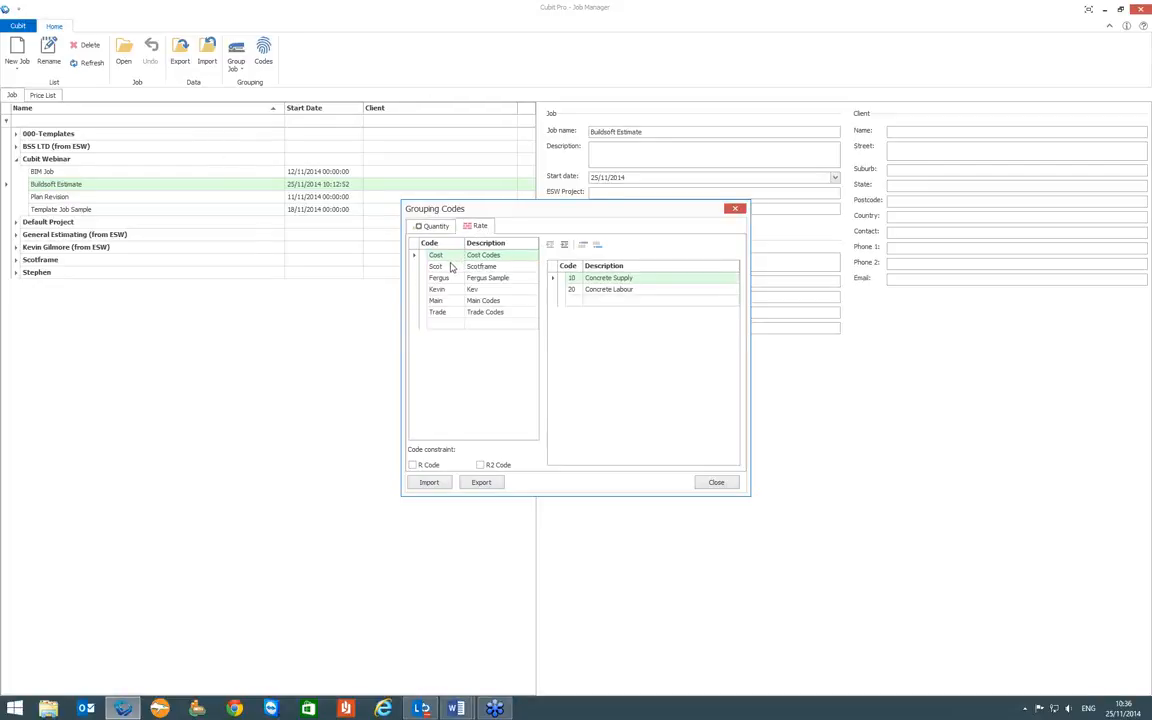
click(574, 300)
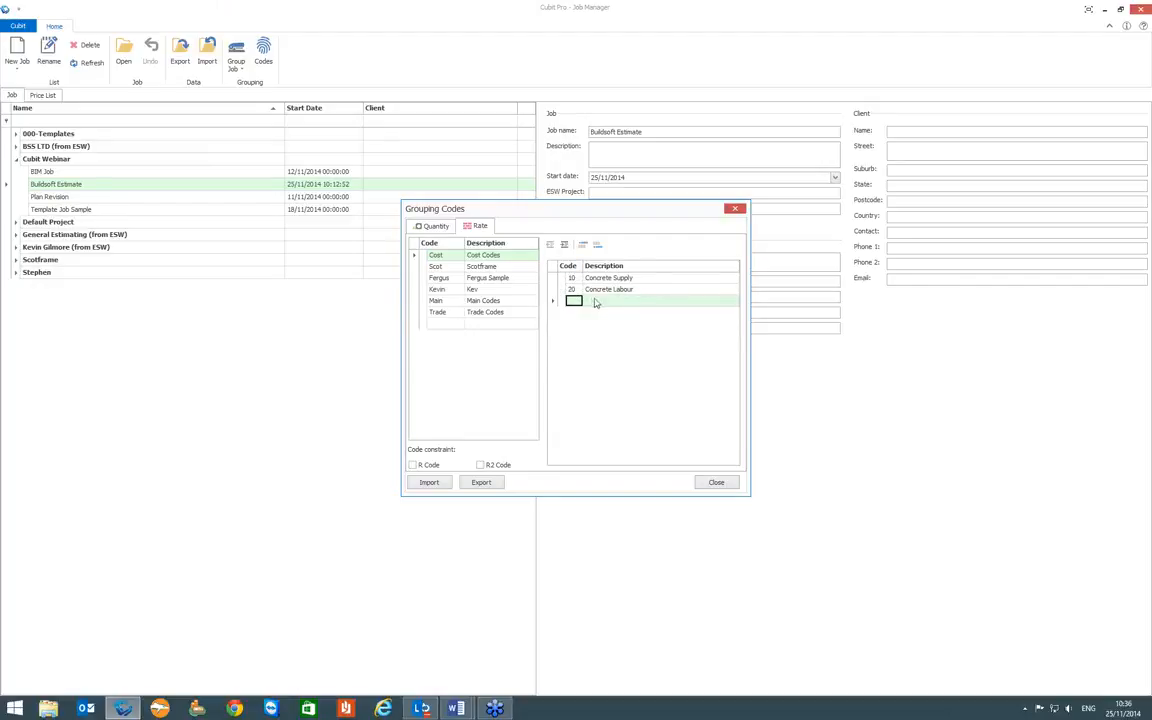
text(30)
key(Tab)
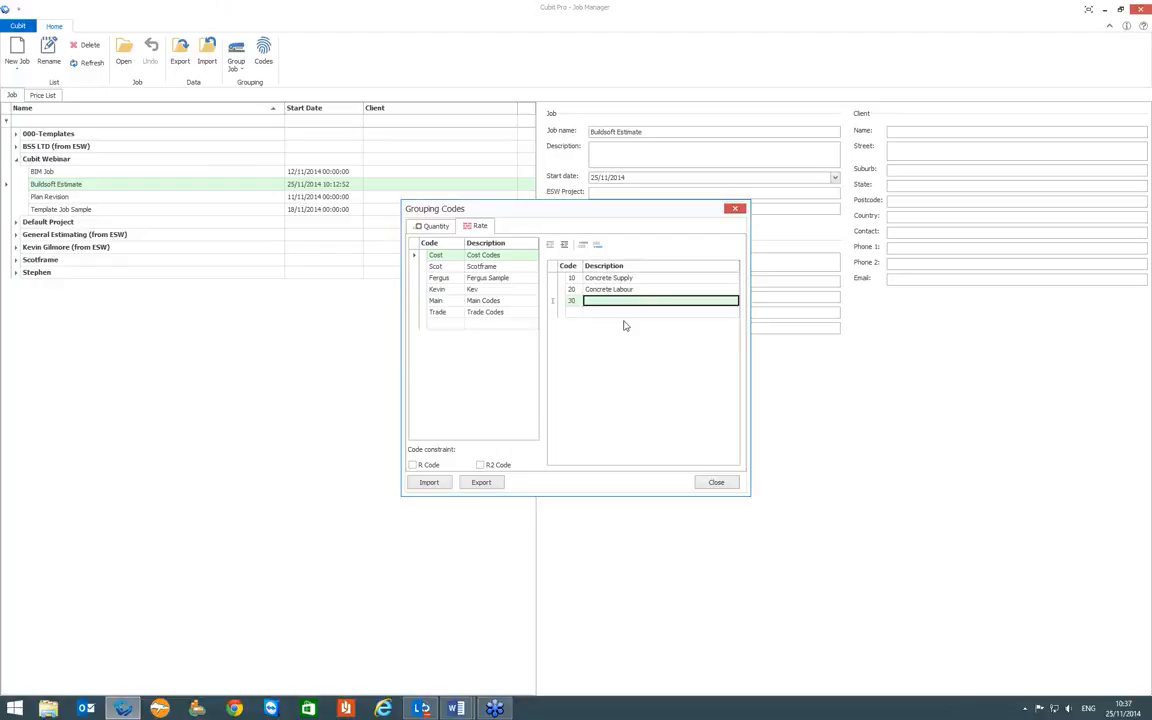
text(Block)
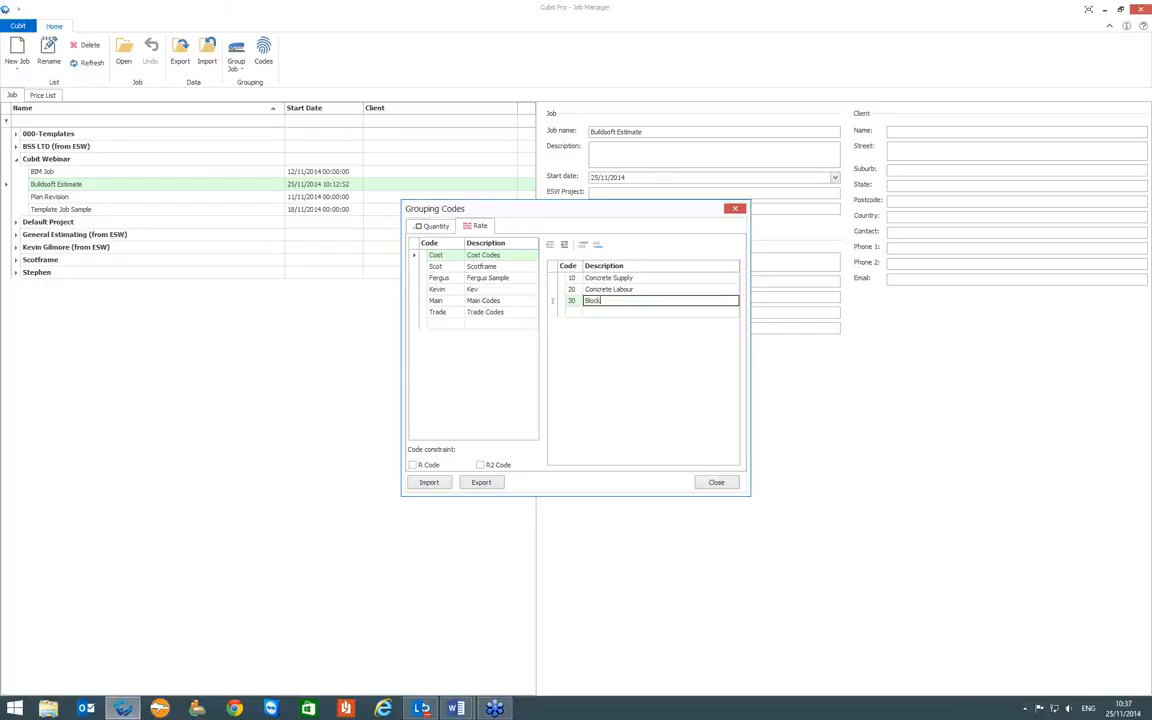
text(work)
key(Return)
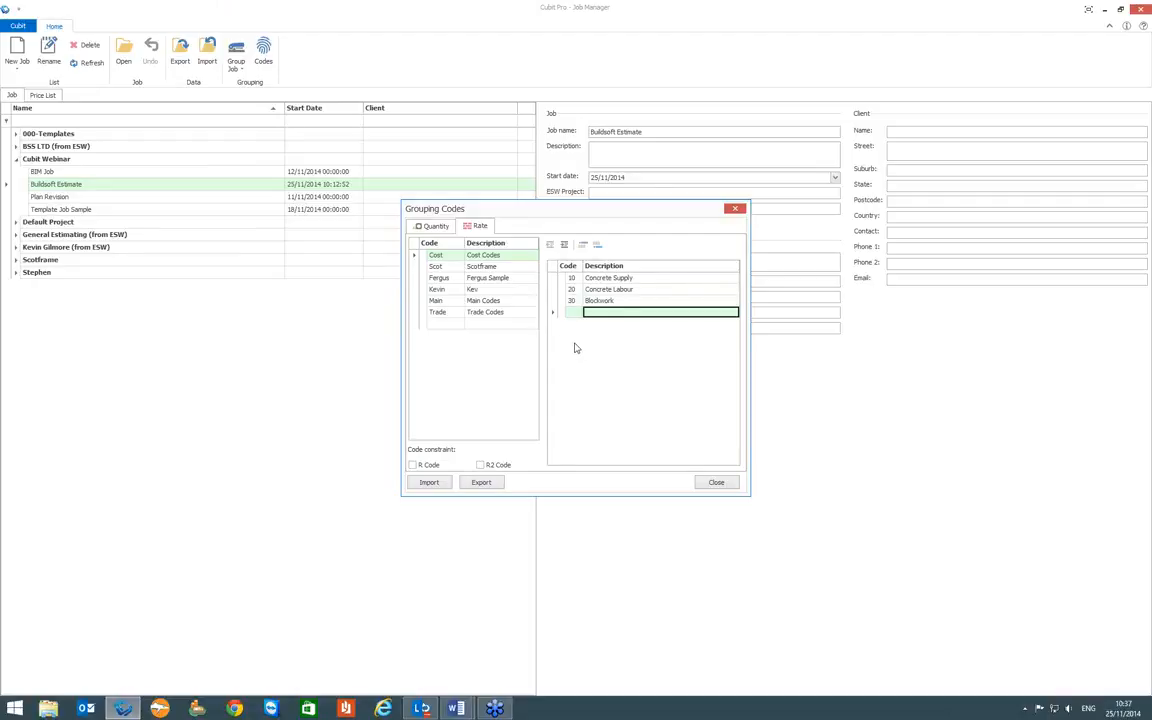
- Review the Block quantity codes and the Main and Cost rate codes, and close the grouping codes
click(435, 226)
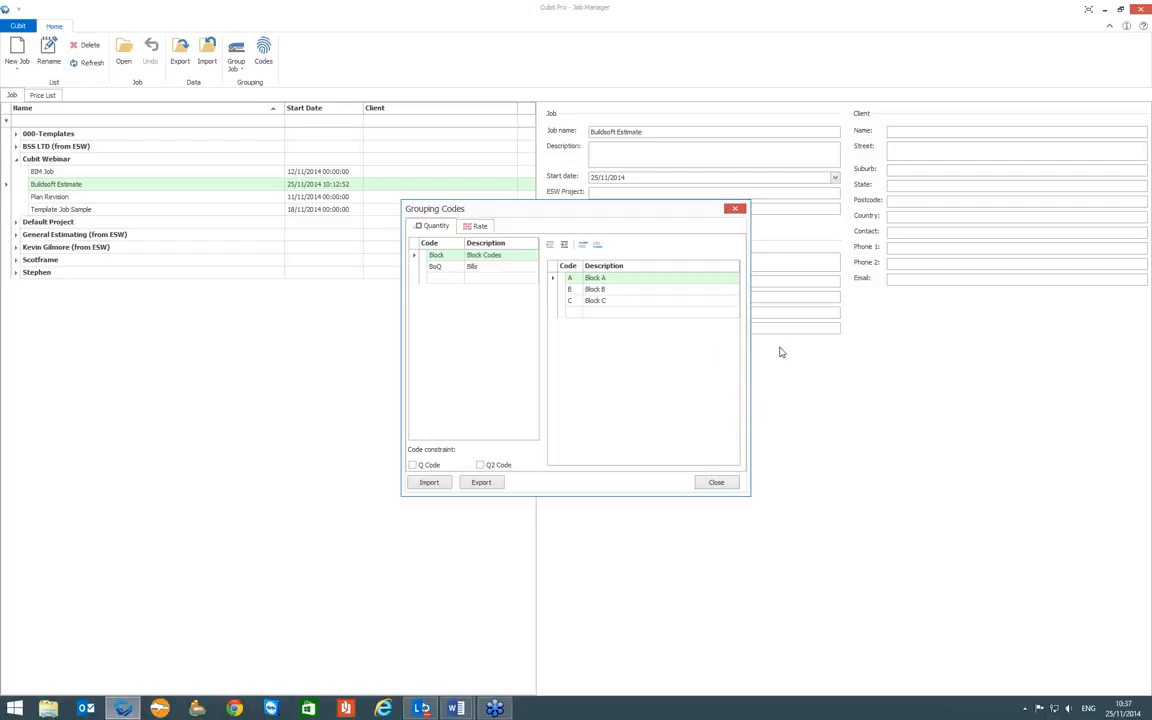
click(474, 226)
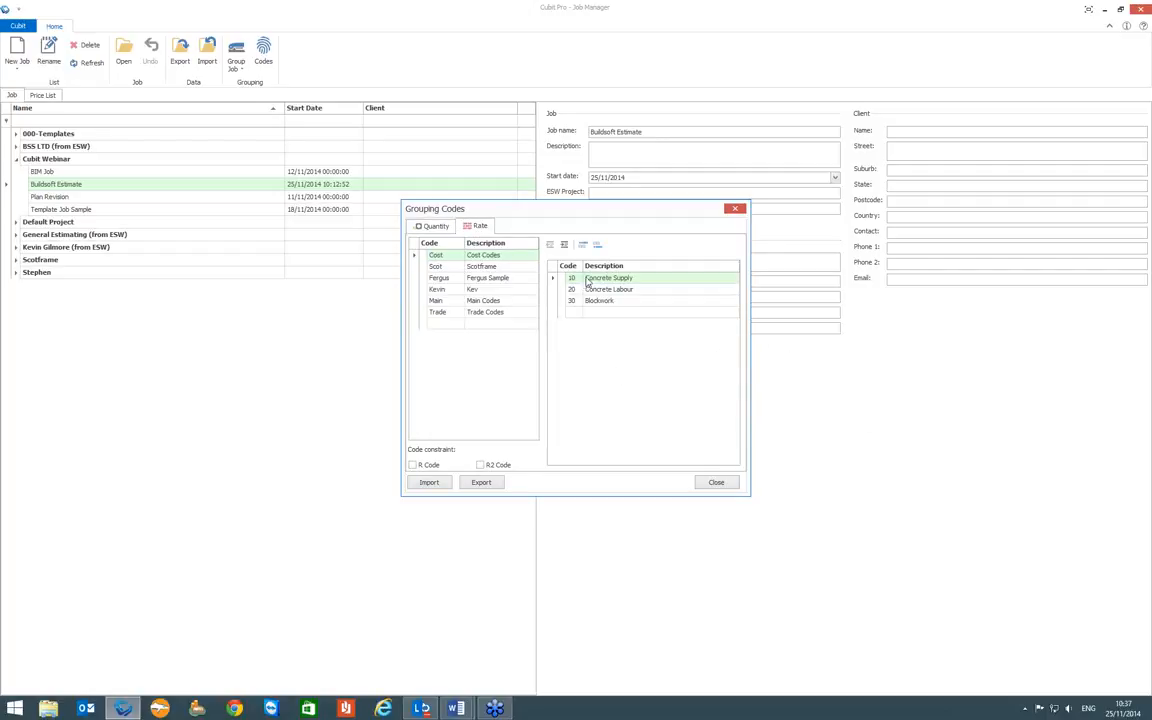
click(455, 301)
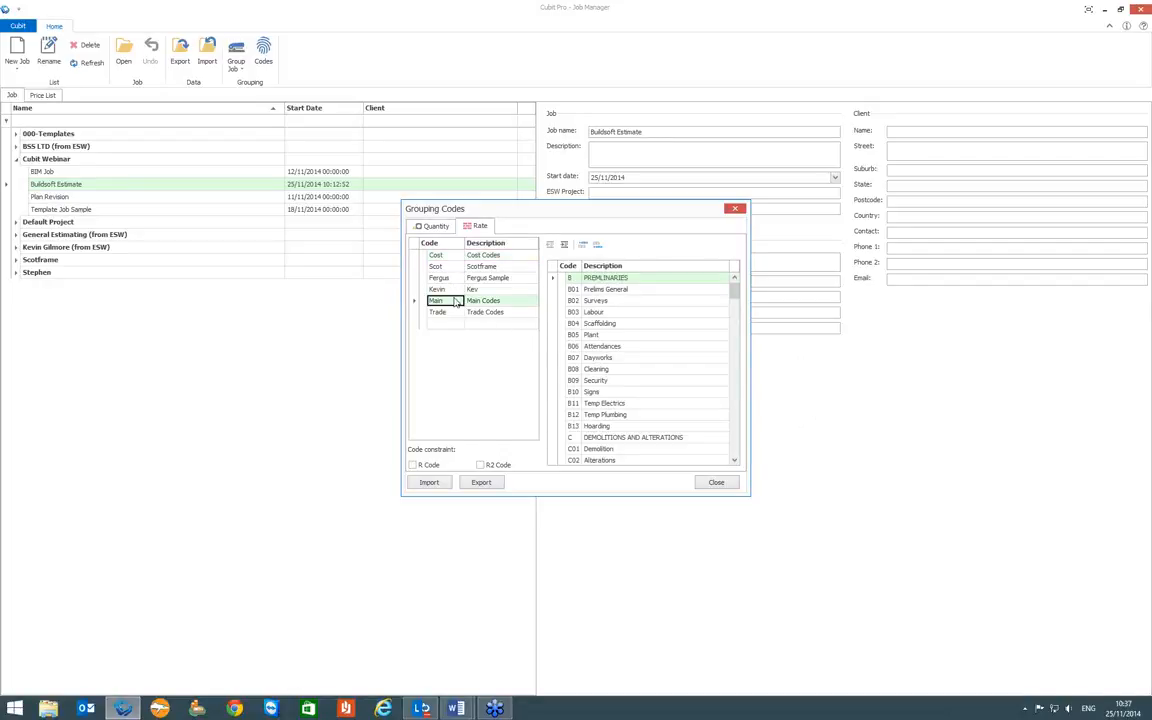
scroll(737, 300, down, 2)
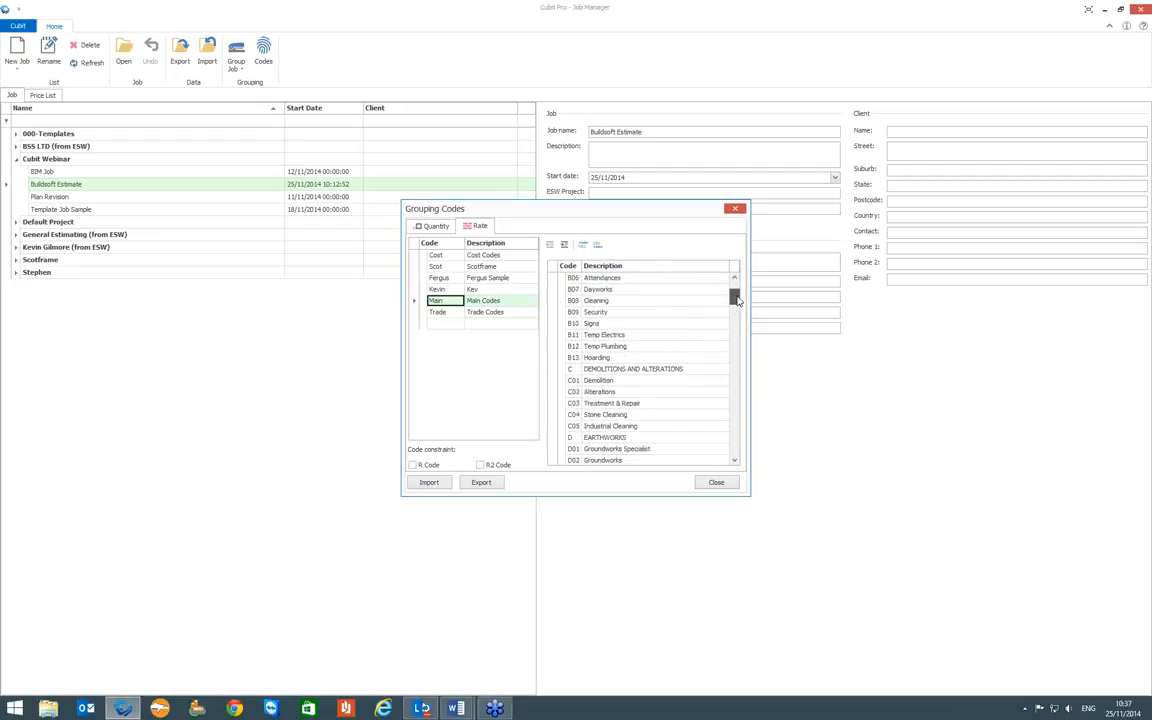
mouse_move(737, 300)
mouse_down()
mouse_move(742, 461)
mouse_move(742, 289)
mouse_up()
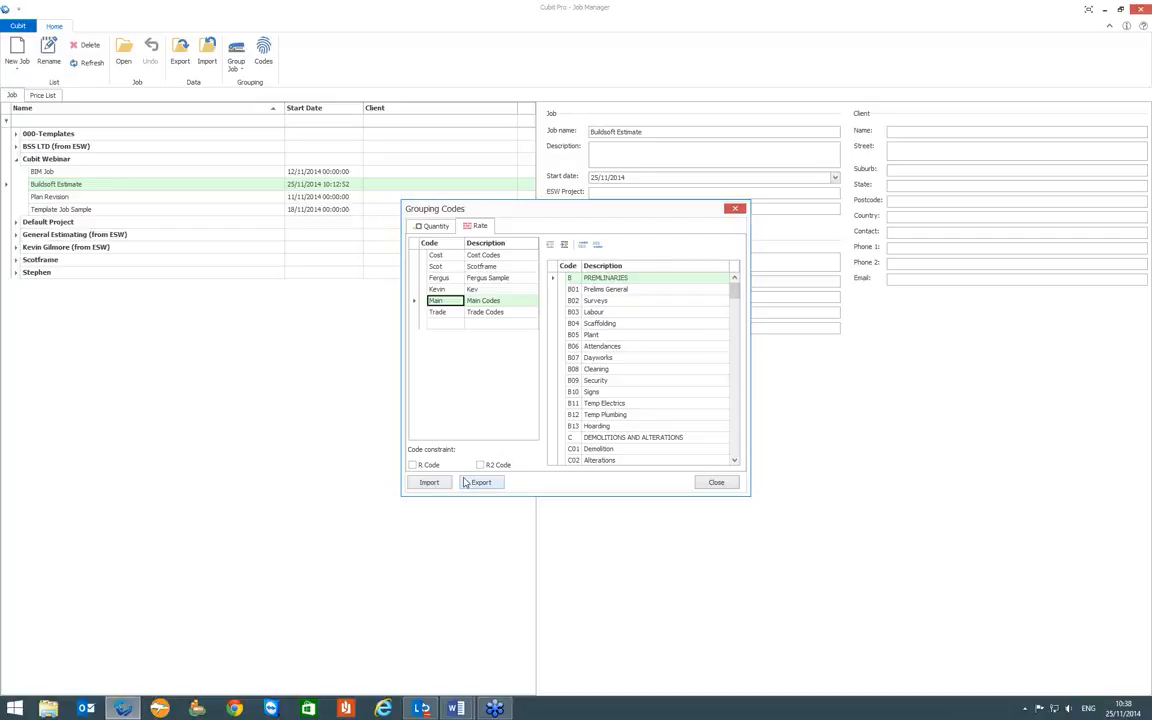
click(440, 255)
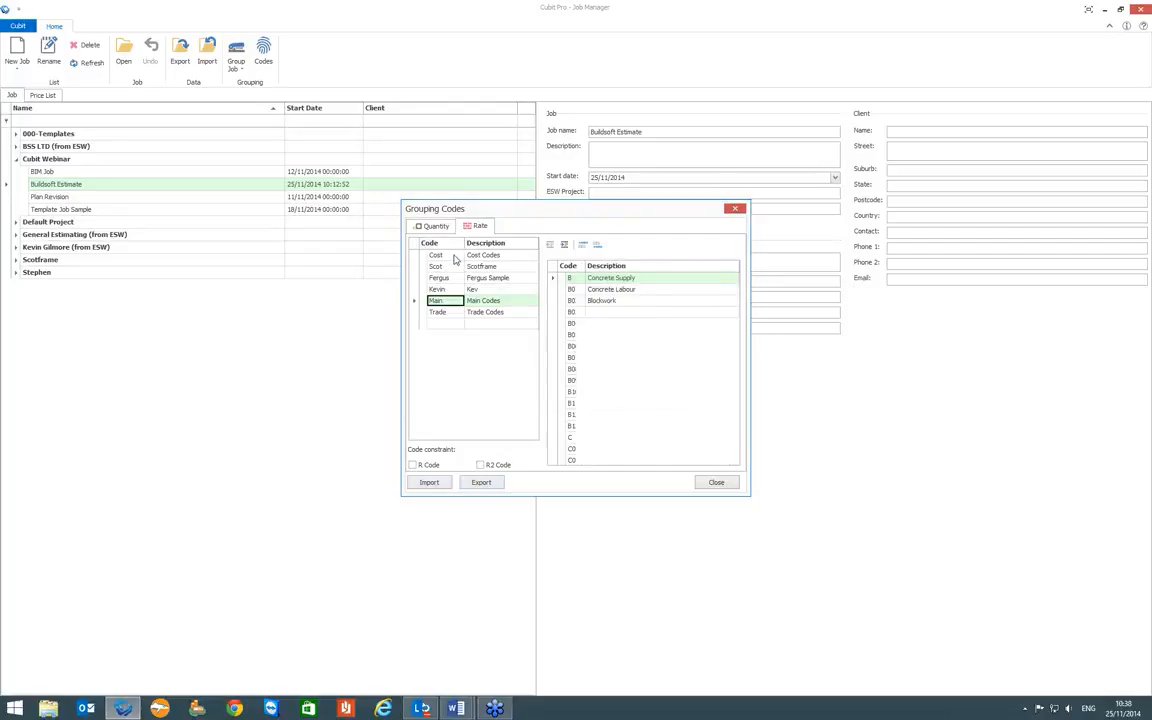
click(720, 483)
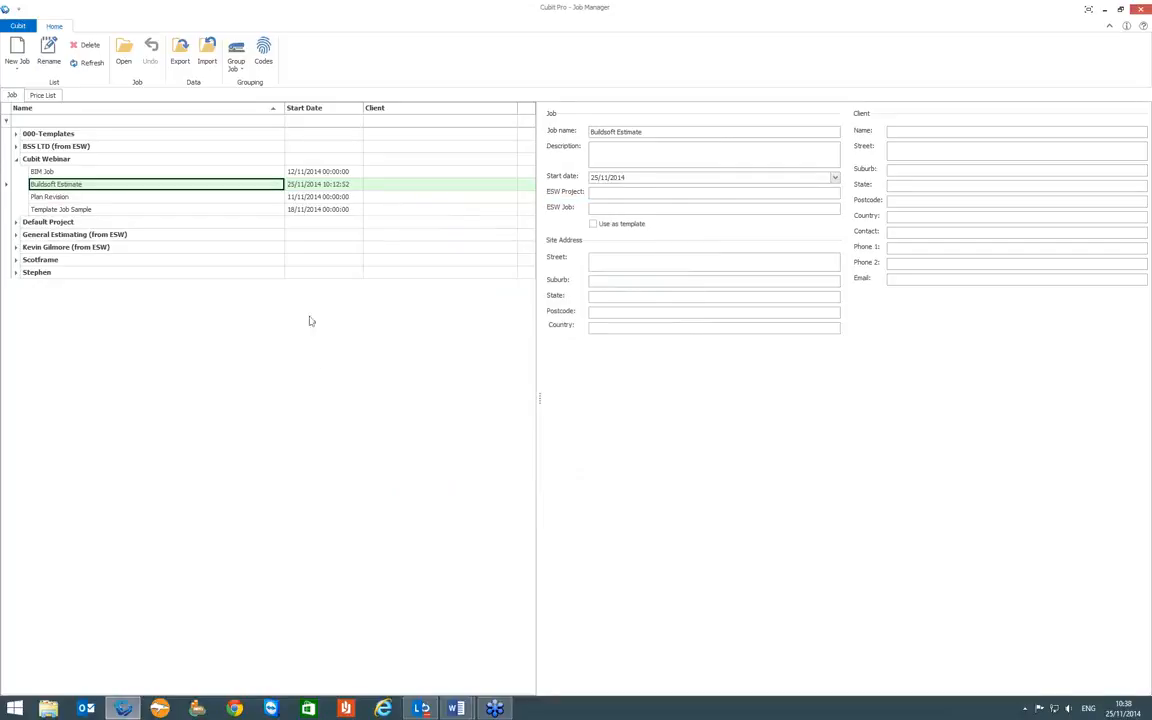
- Open the Buildsoft Estimate job in the Estimating layout and place the calculation and rate sheets below the estimate
click(123, 52)
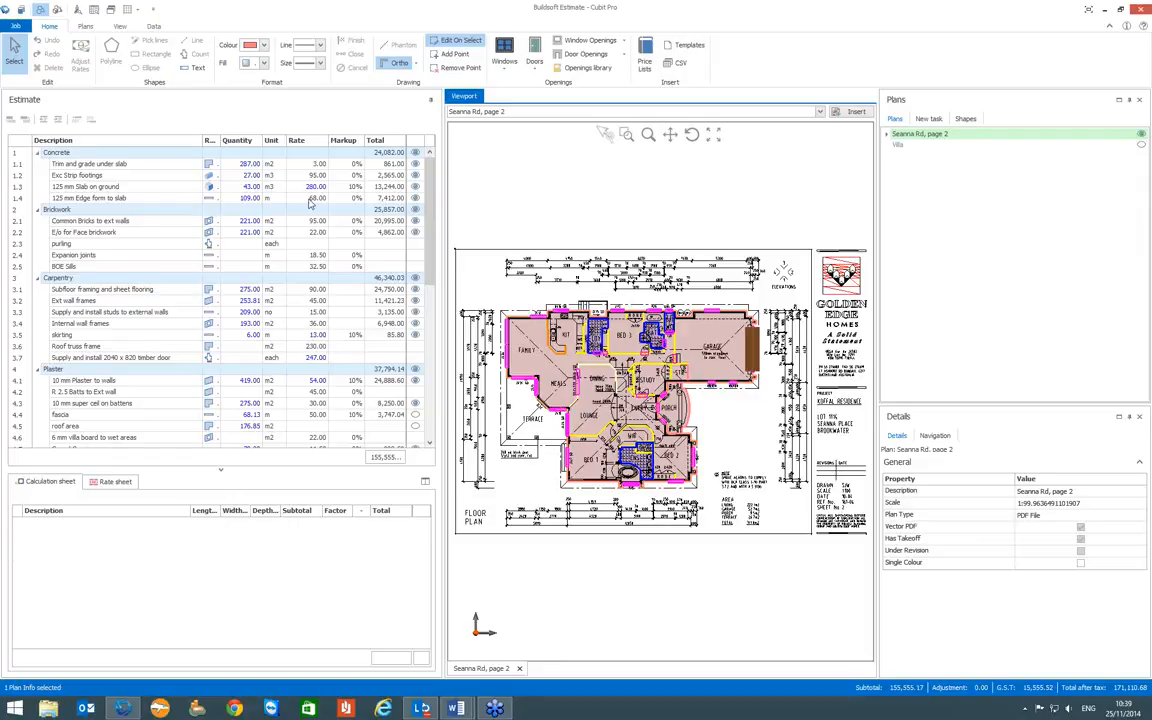
click(120, 27)
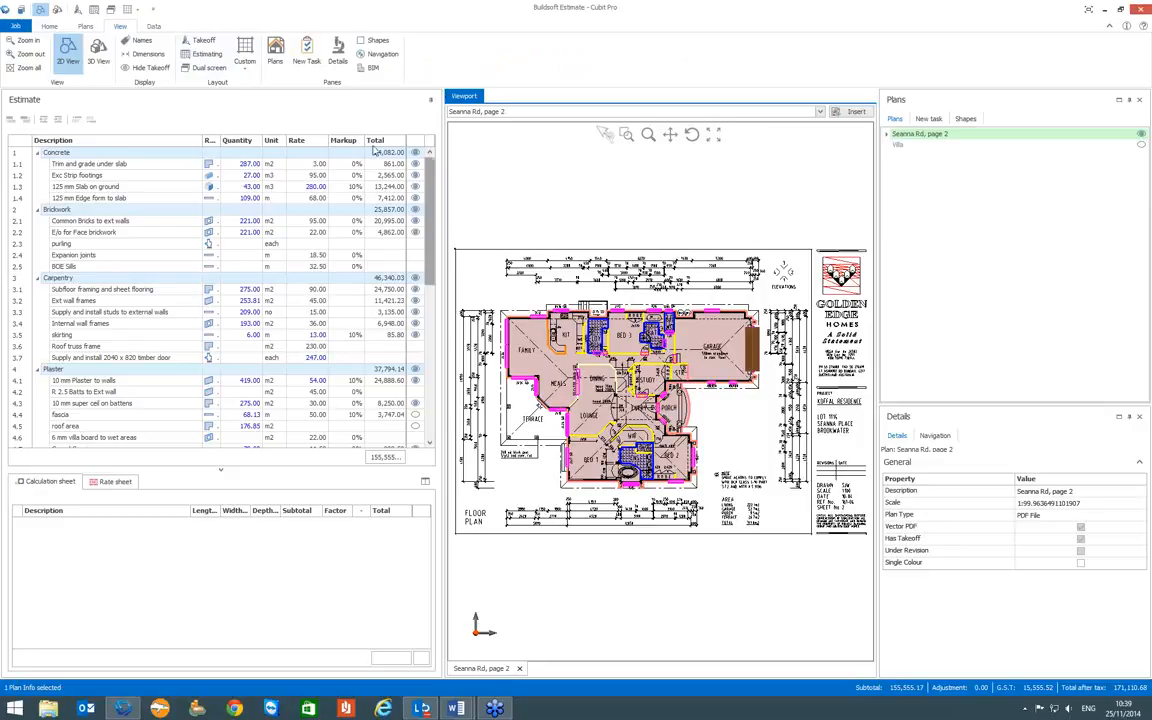
click(208, 56)
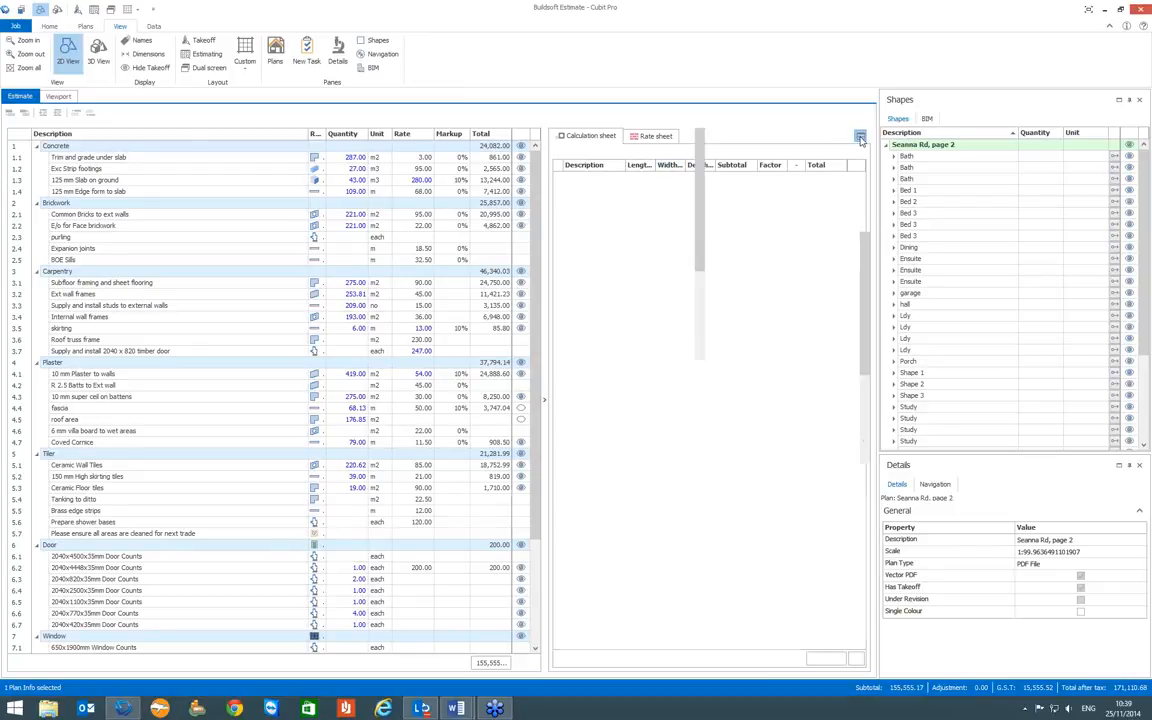
click(860, 138)
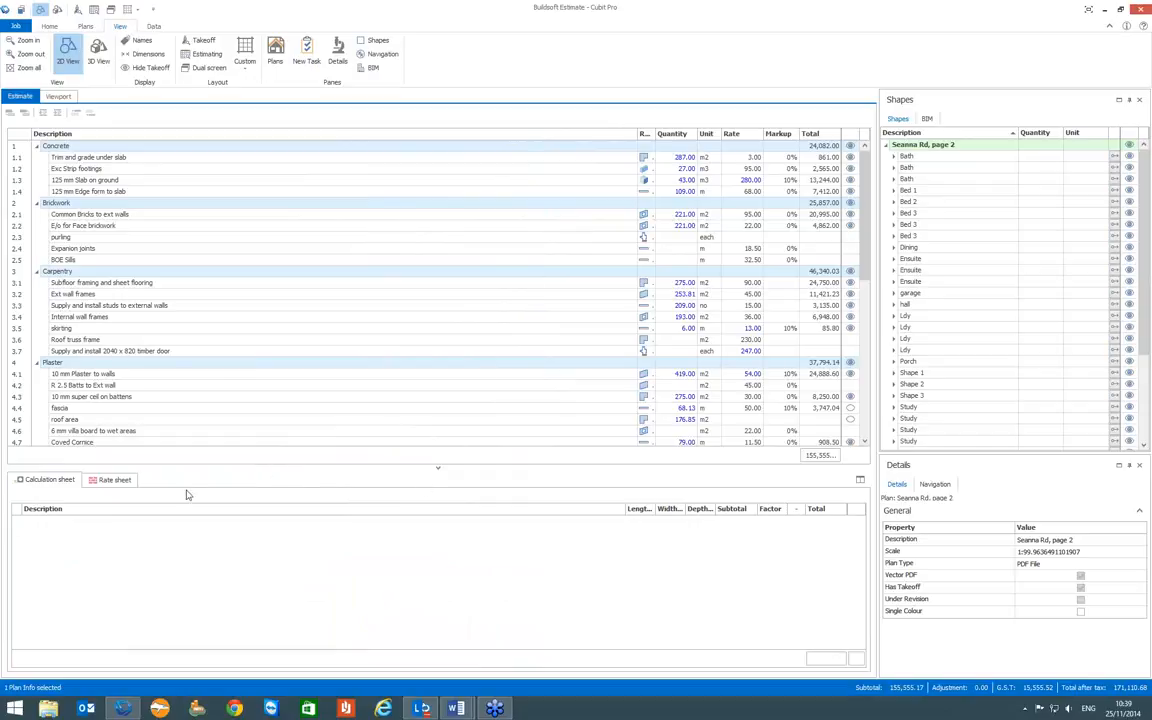
- Examine the quantity calculation for "Trim and grade under slab" and the rate build-up for "125 mm Slab on ground"
click(676, 157)
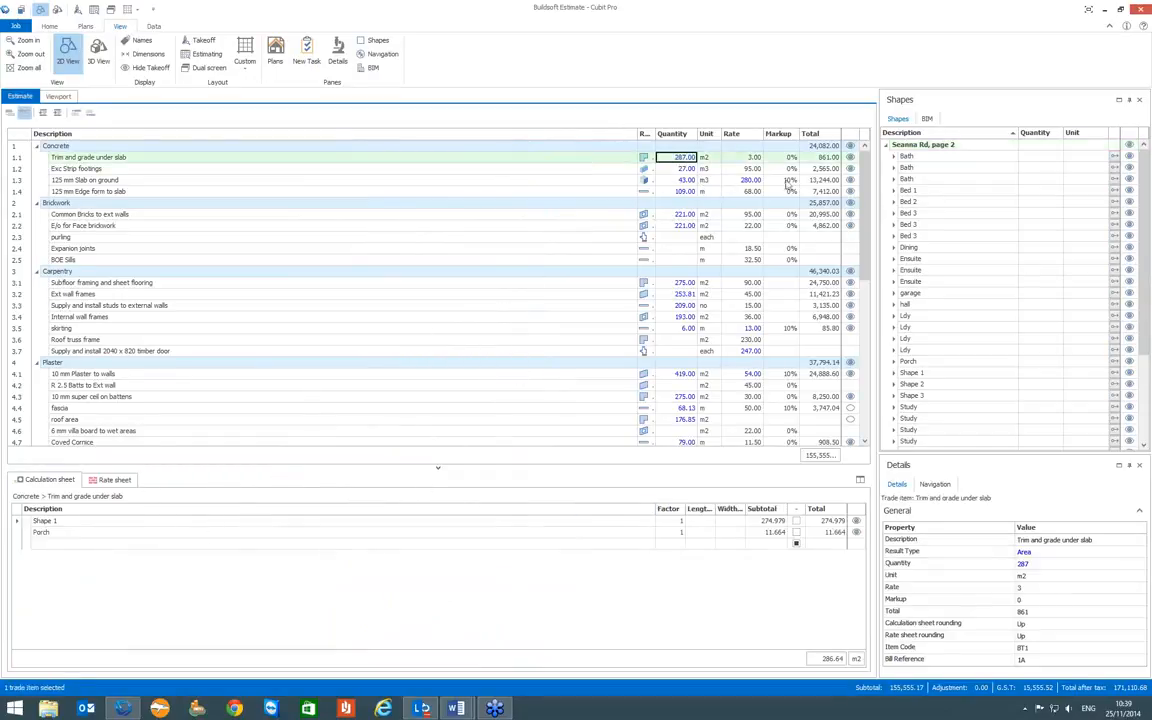
click(751, 181)
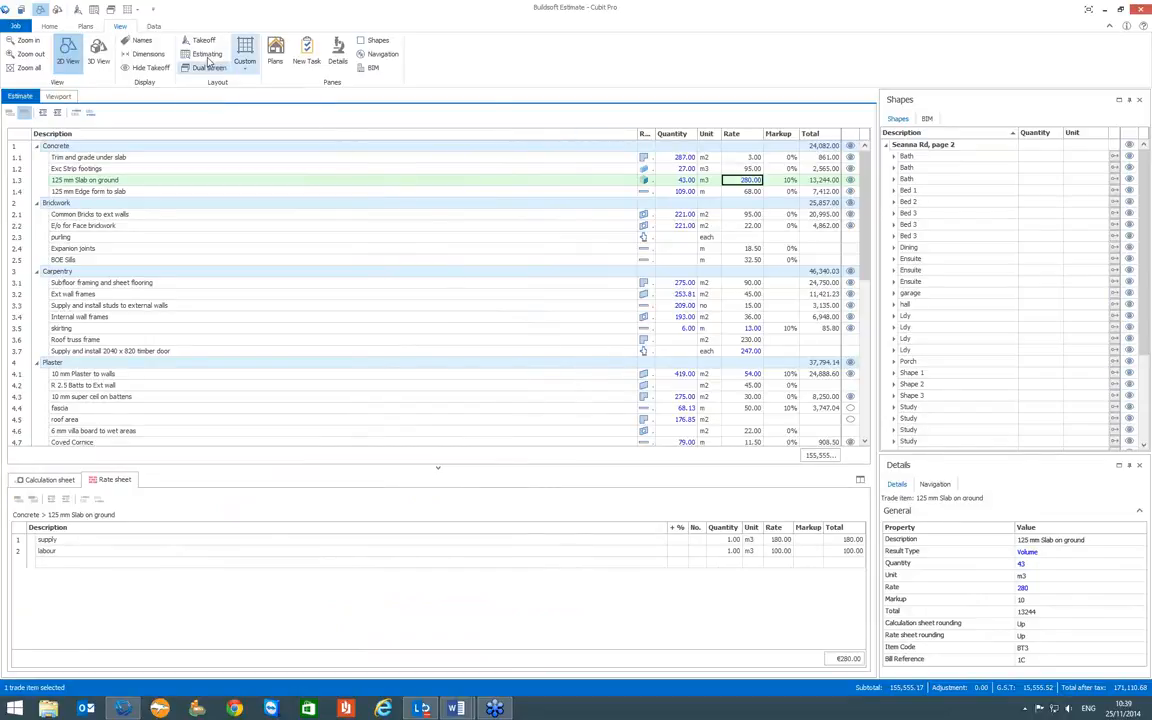
- Check the quantity and rate grouping codes from within the open job and close them
click(153, 26)
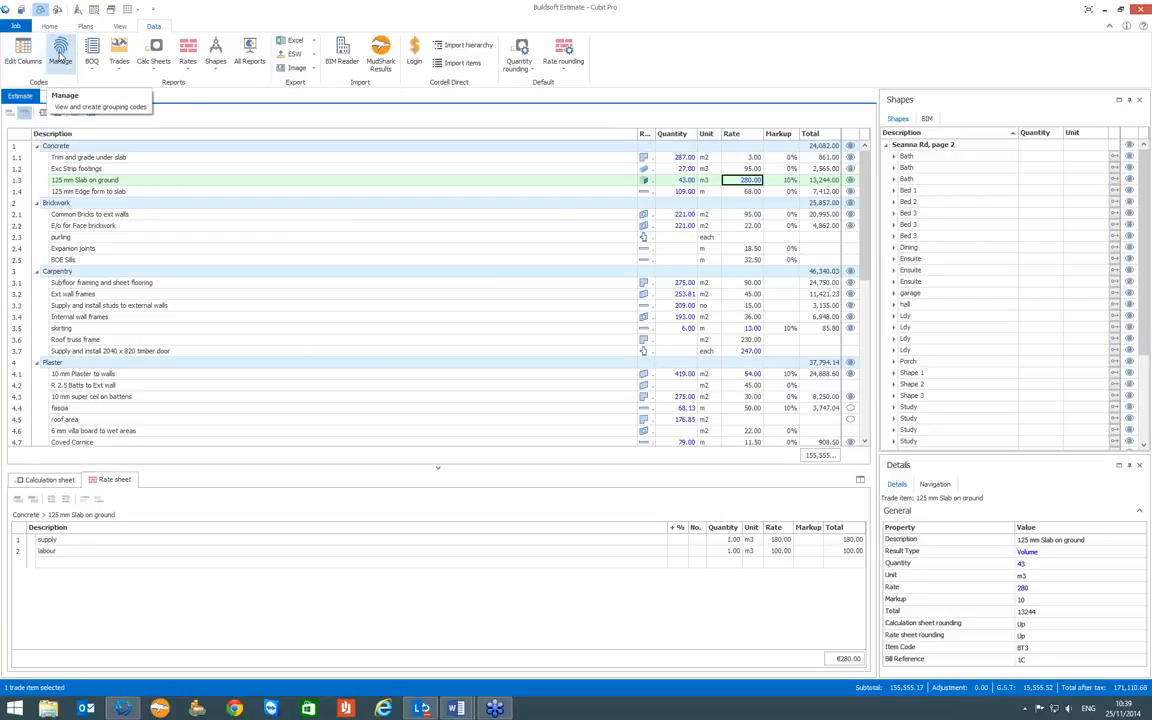
click(61, 57)
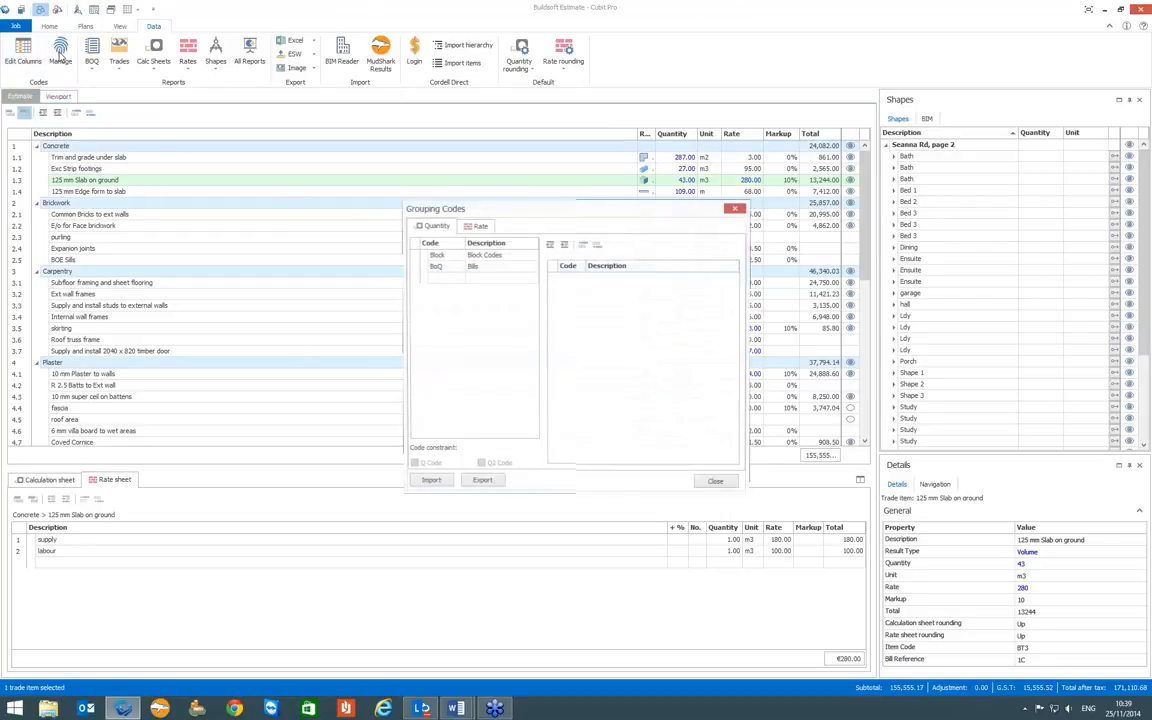
click(477, 229)
click(454, 227)
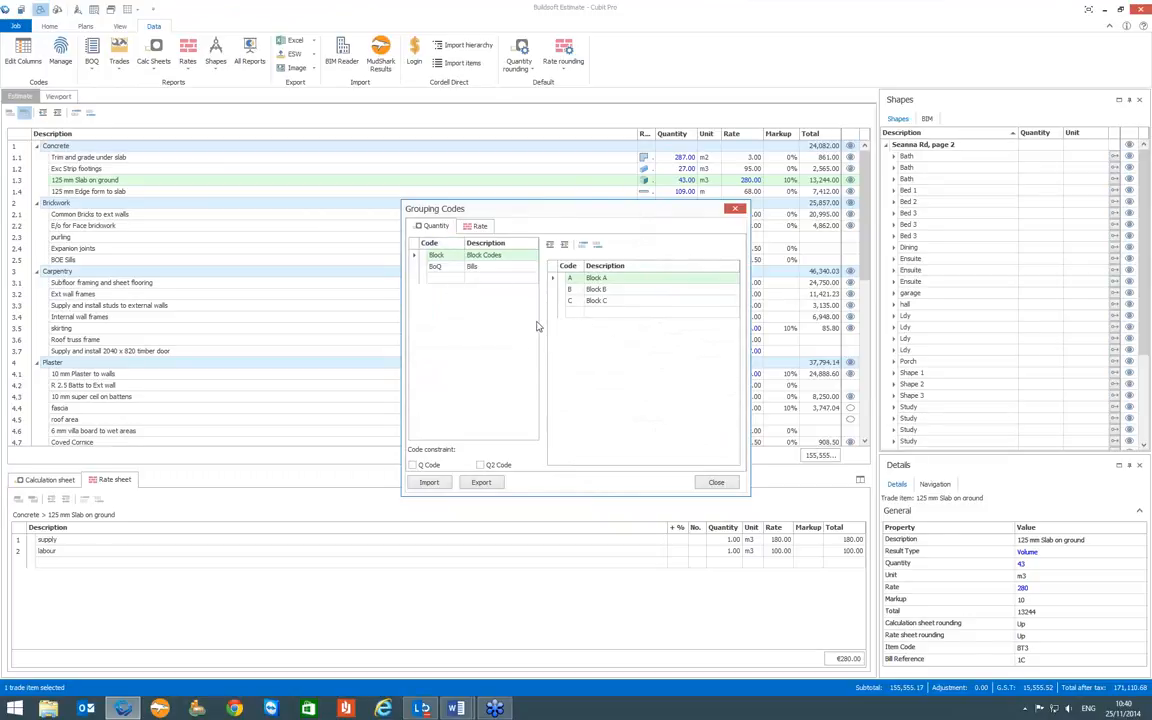
click(731, 485)
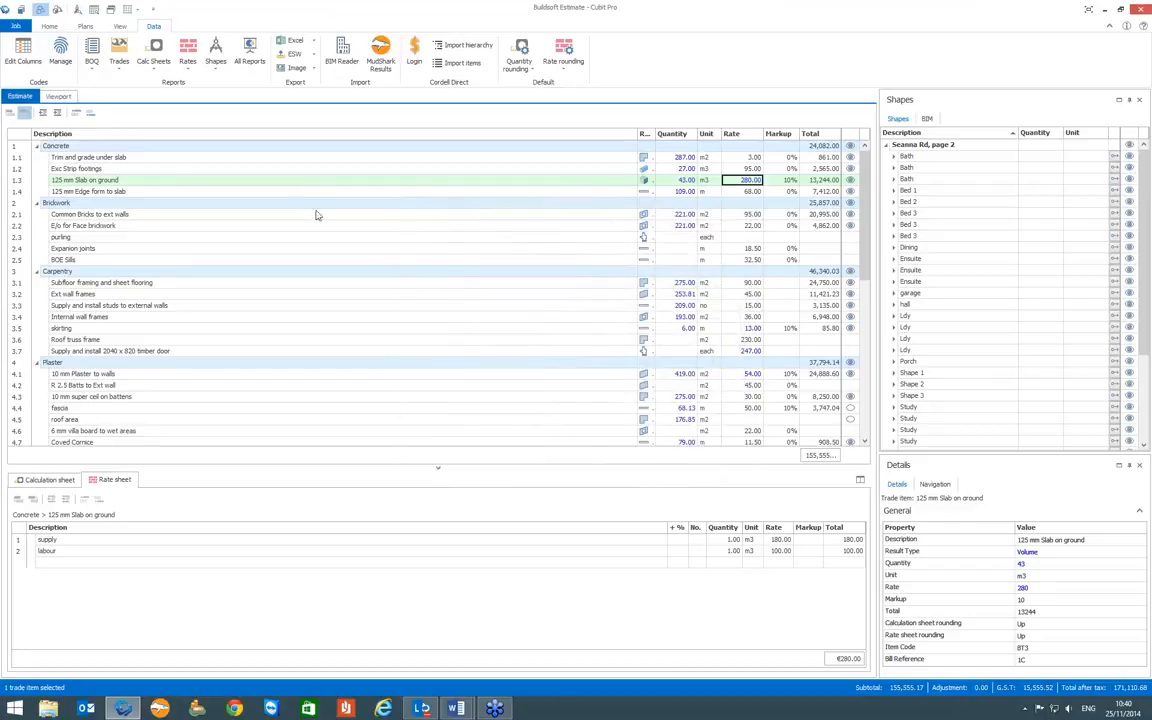
- Open the job's group mapping and select the Block quantity group and the Cost rate group
click(14, 57)
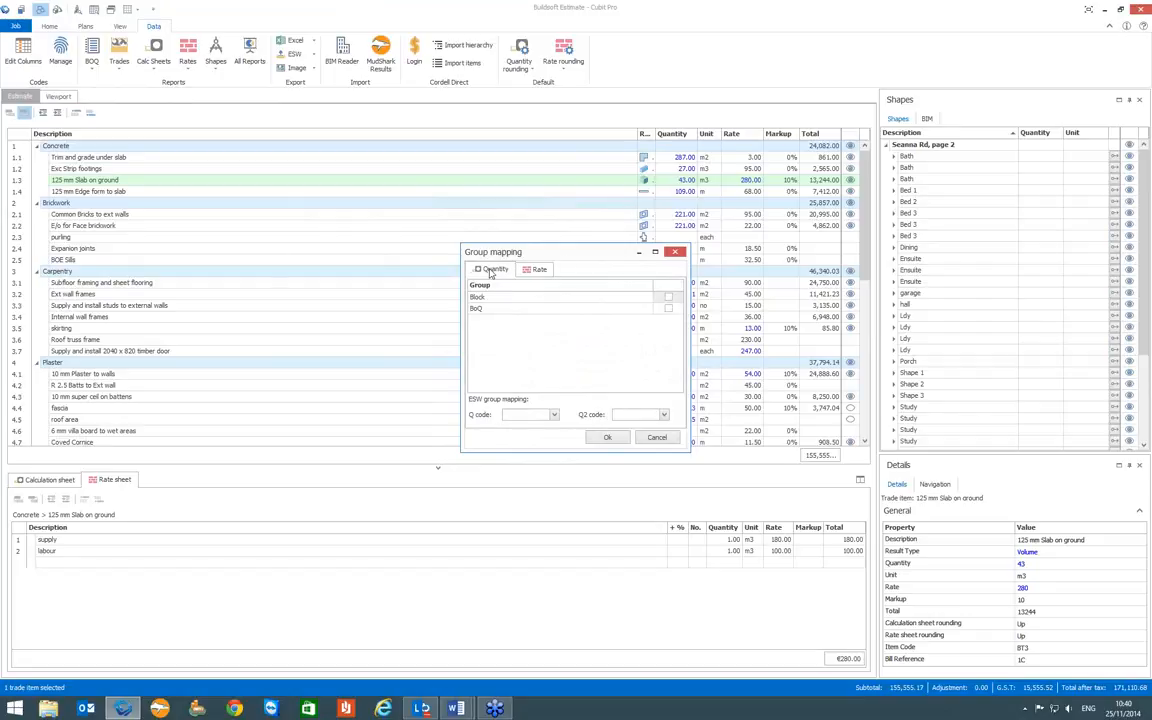
click(535, 270)
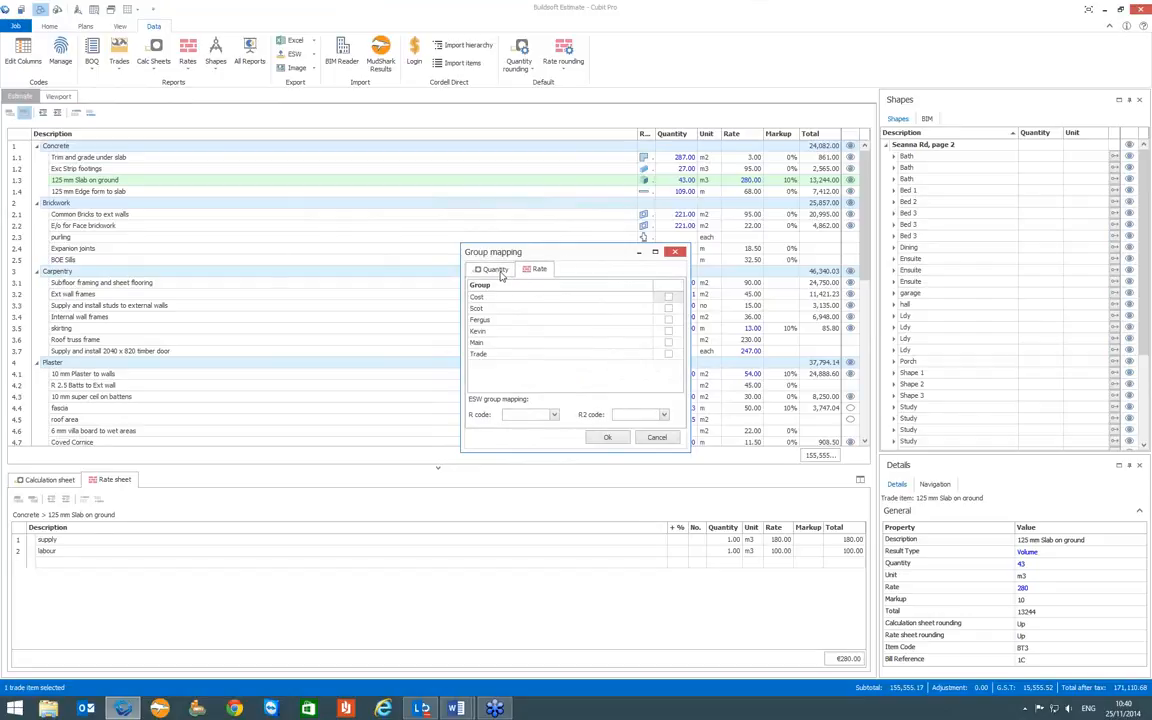
click(495, 270)
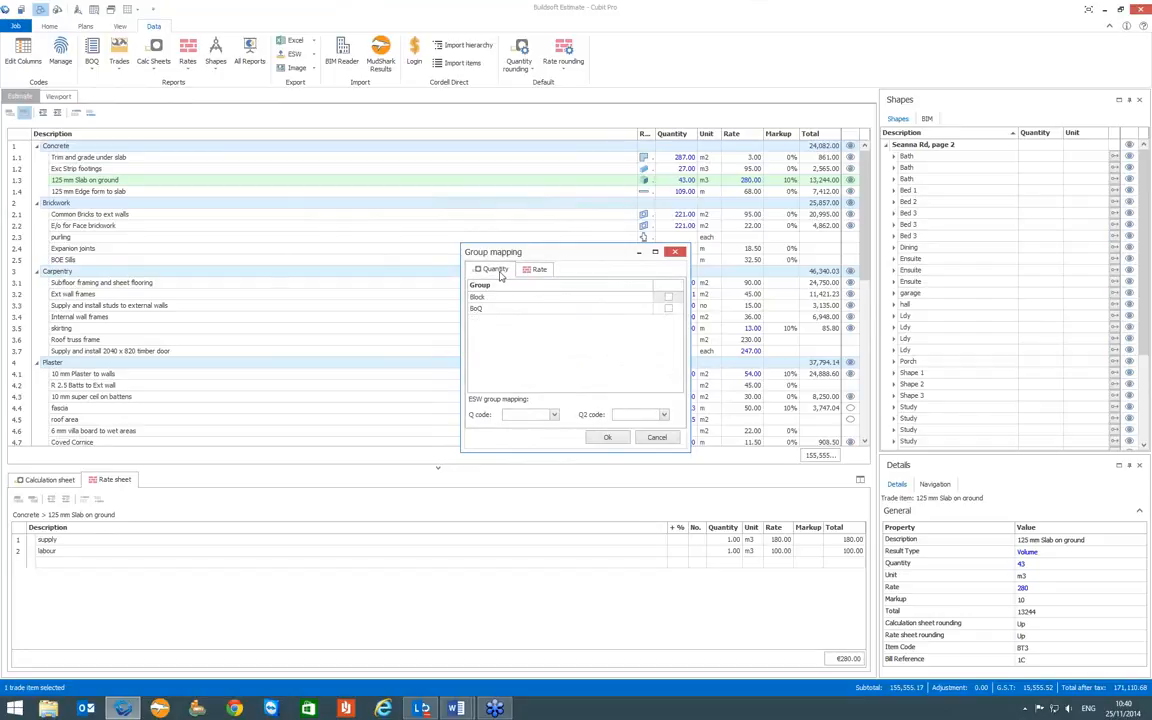
click(668, 297)
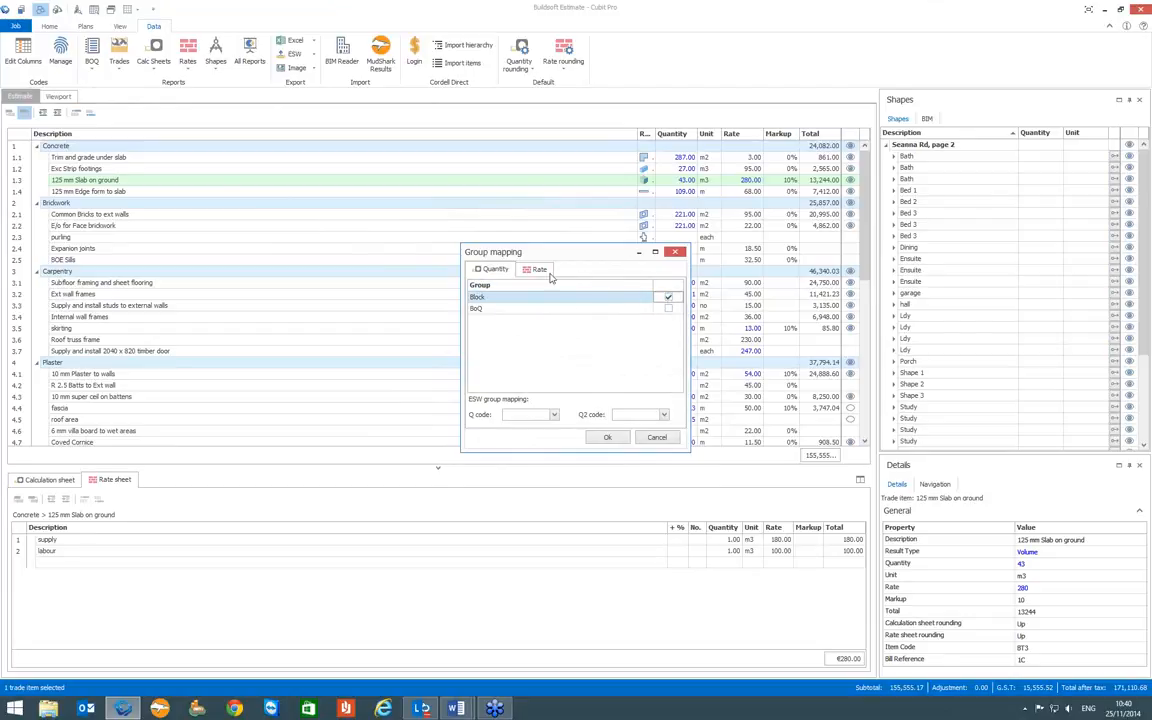
click(537, 270)
click(668, 297)
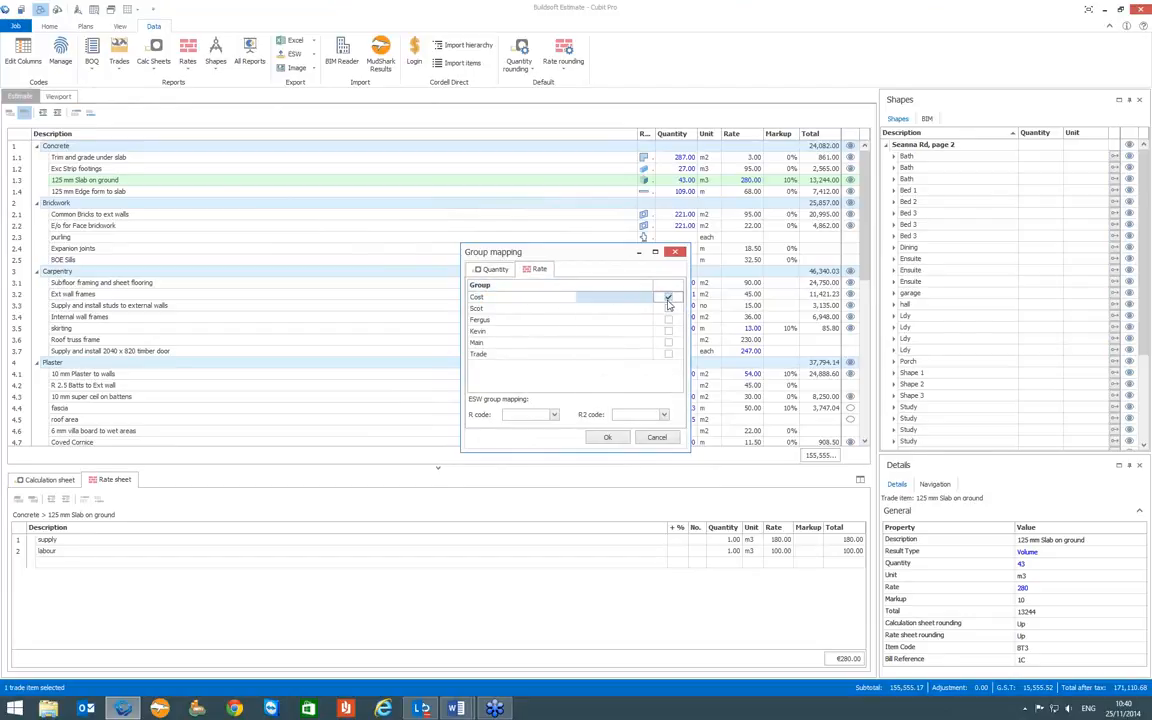
click(668, 354)
click(668, 342)
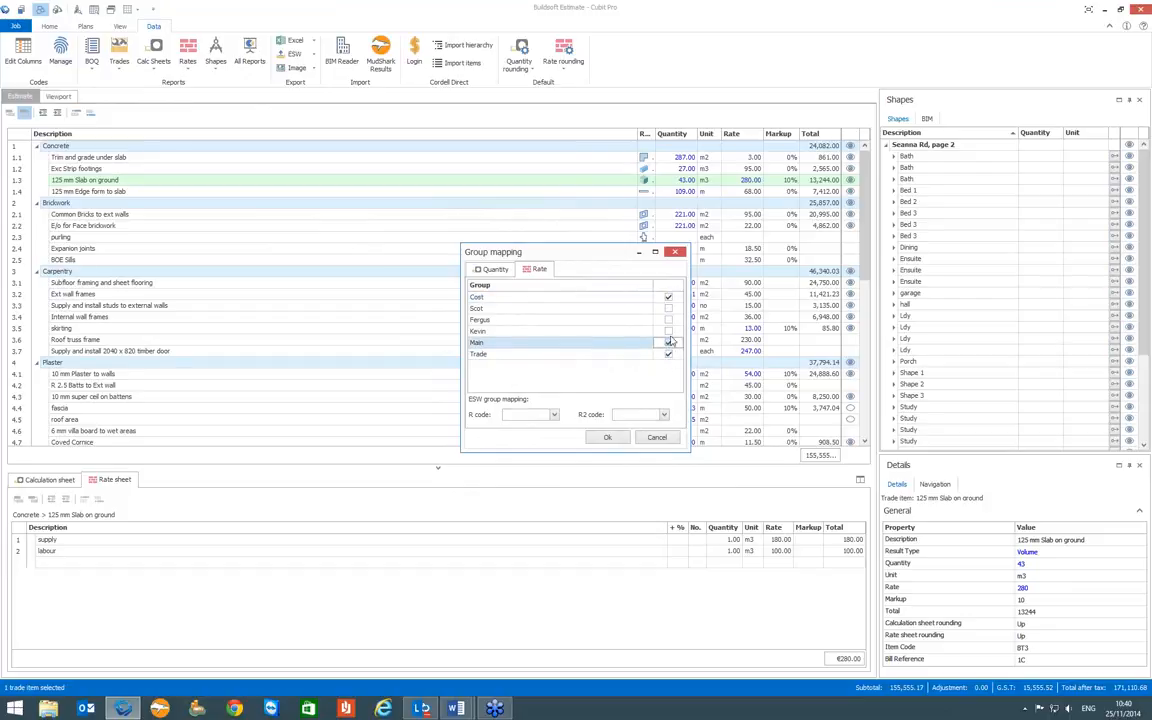
click(668, 331)
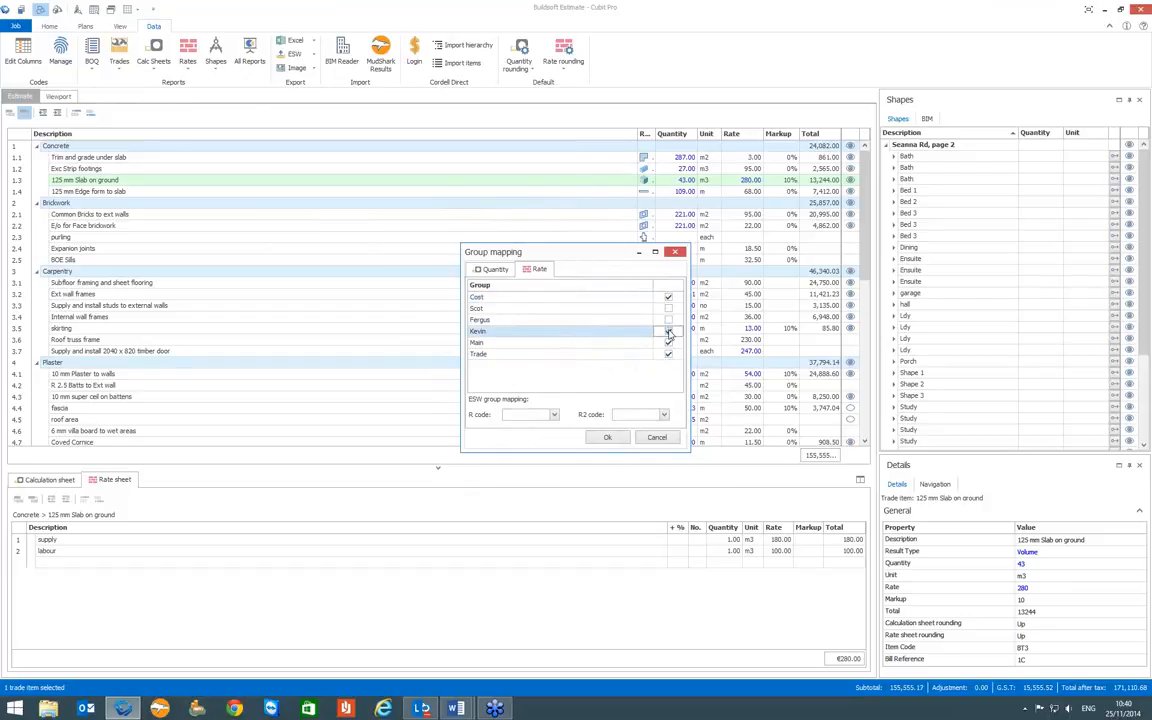
click(668, 331)
click(668, 342)
click(668, 354)
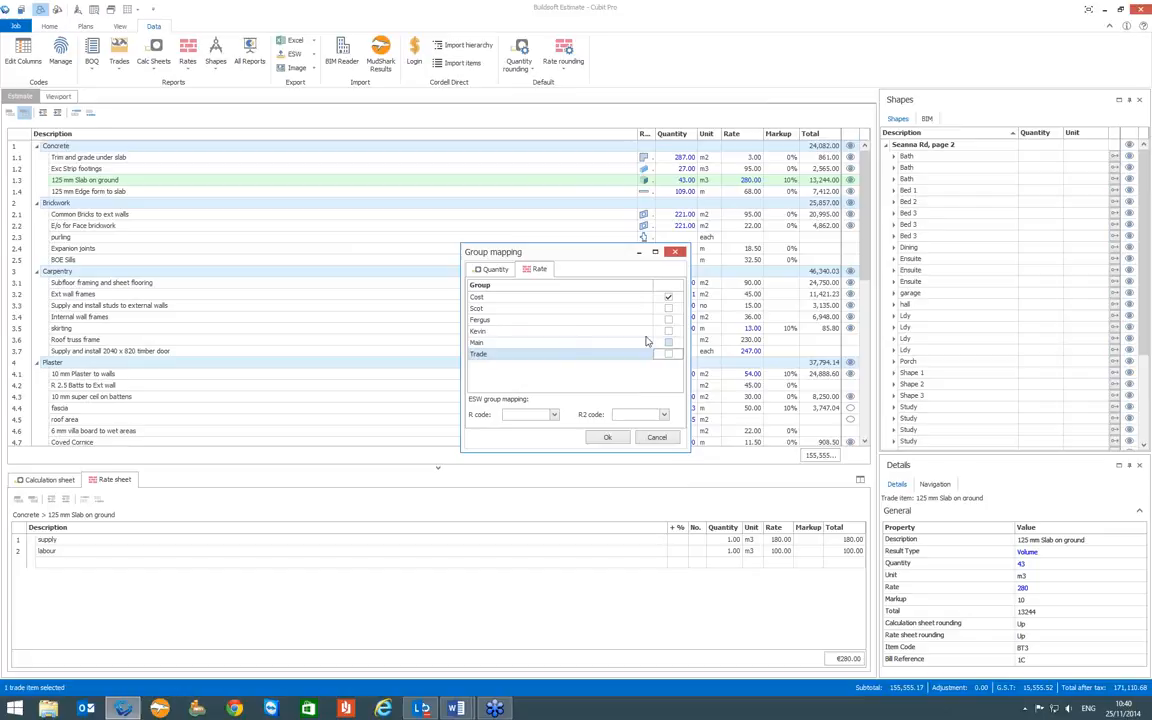
- Check the selected quantity and rate groups and apply the group mapping to the job
click(499, 271)
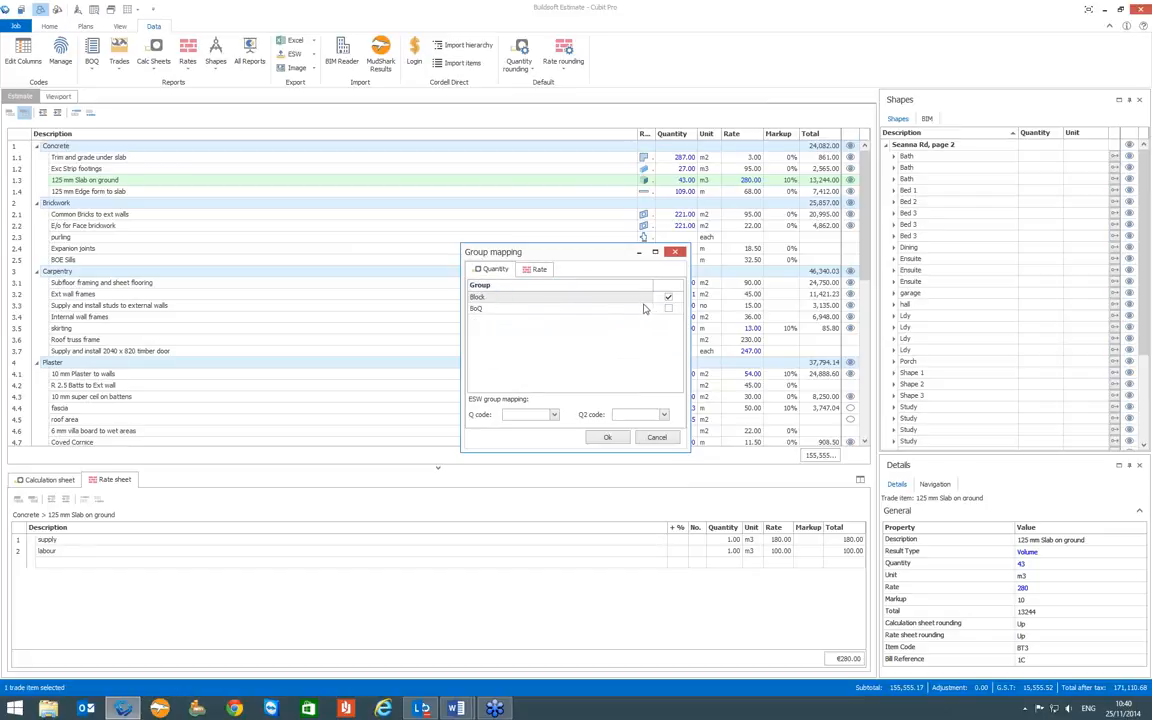
click(540, 270)
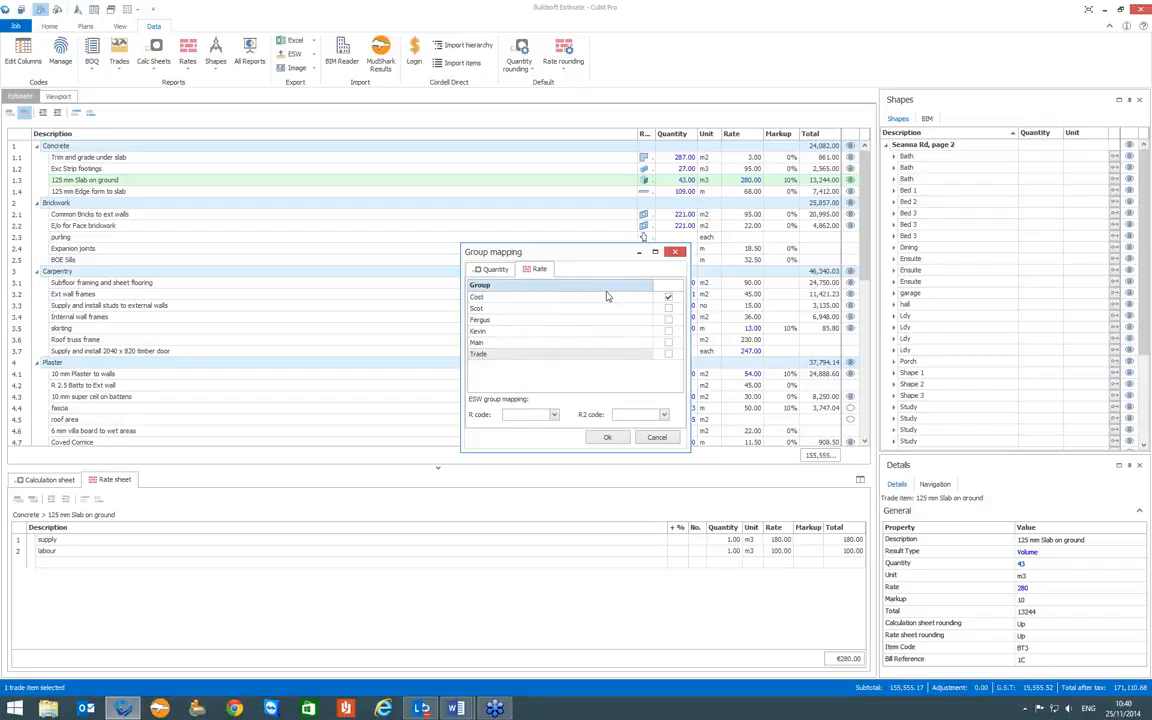
click(607, 438)
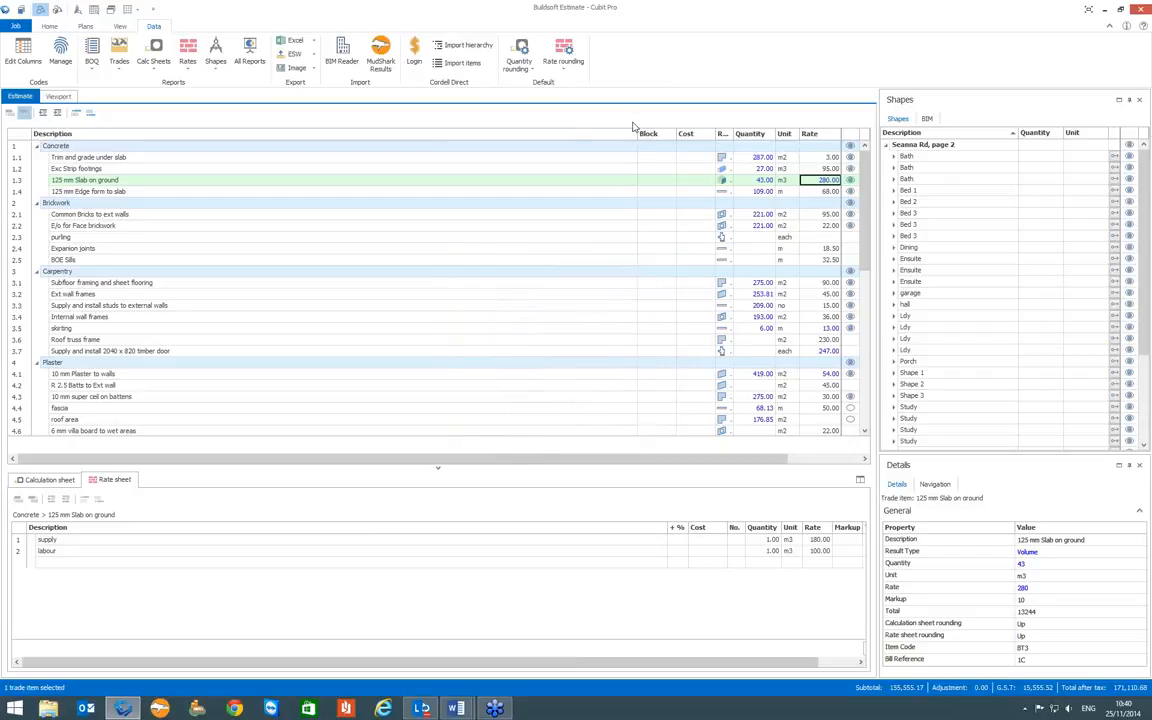
- Narrow the estimate's Description column, and place the Block column after Quantity and the Cost column after Rate
drag(637, 134, 569, 146)
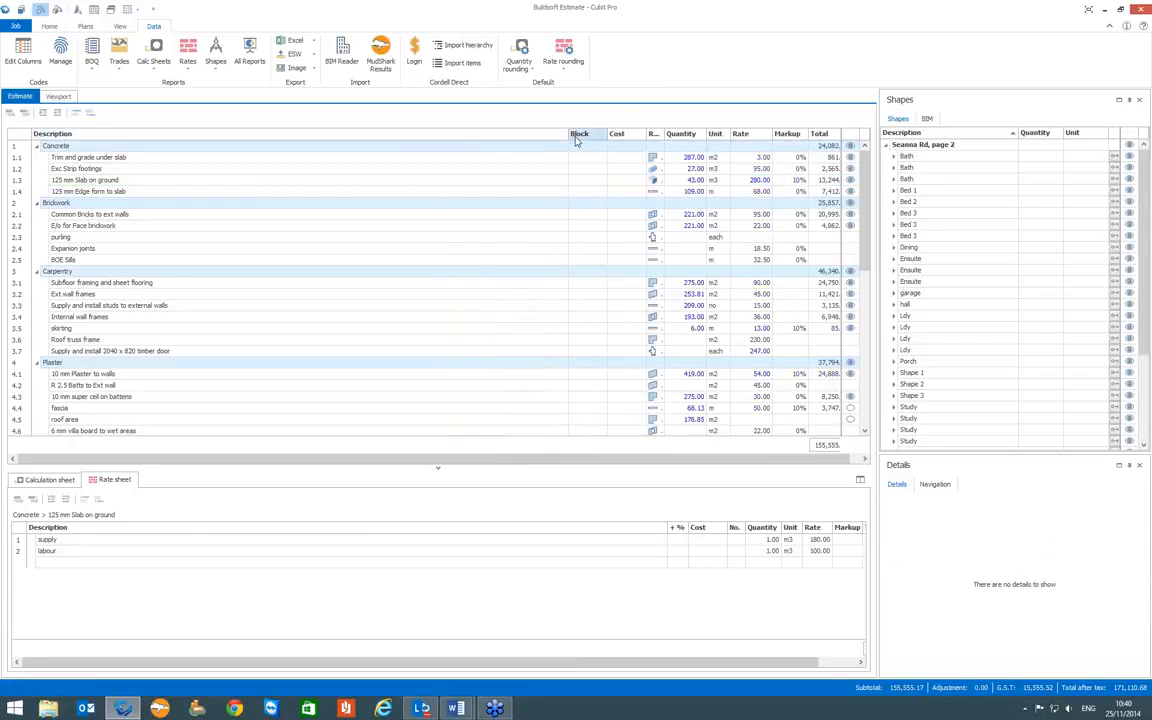
drag(567, 140, 677, 147)
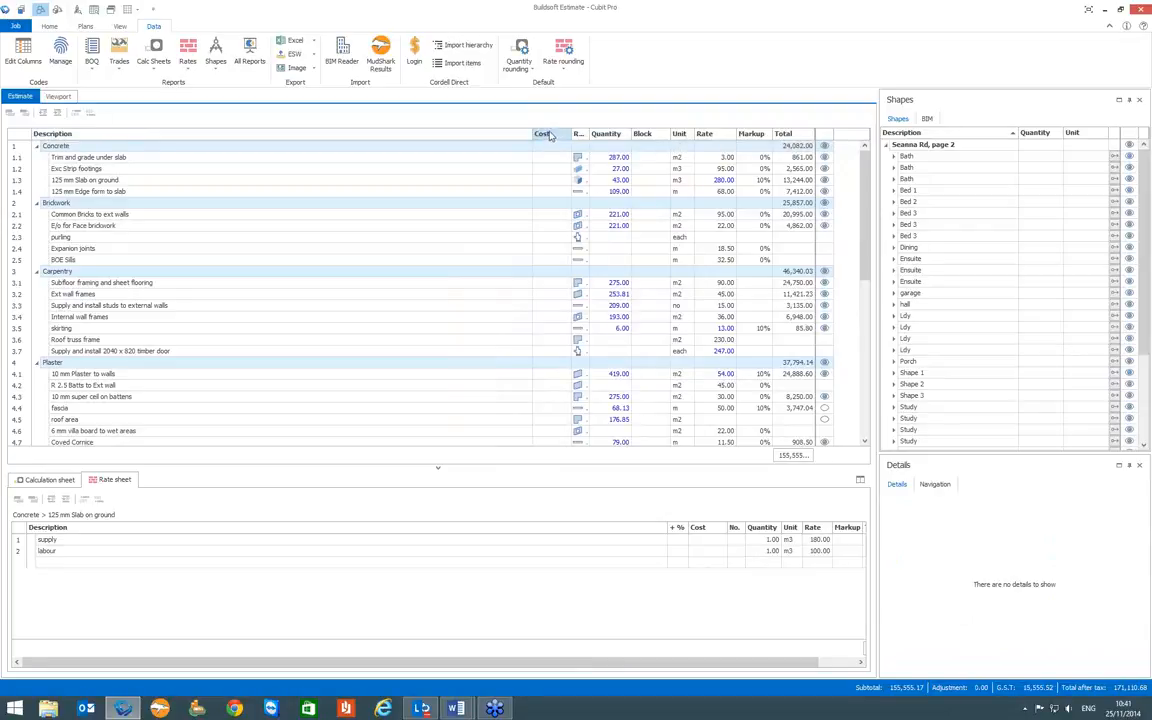
drag(548, 136, 740, 130)
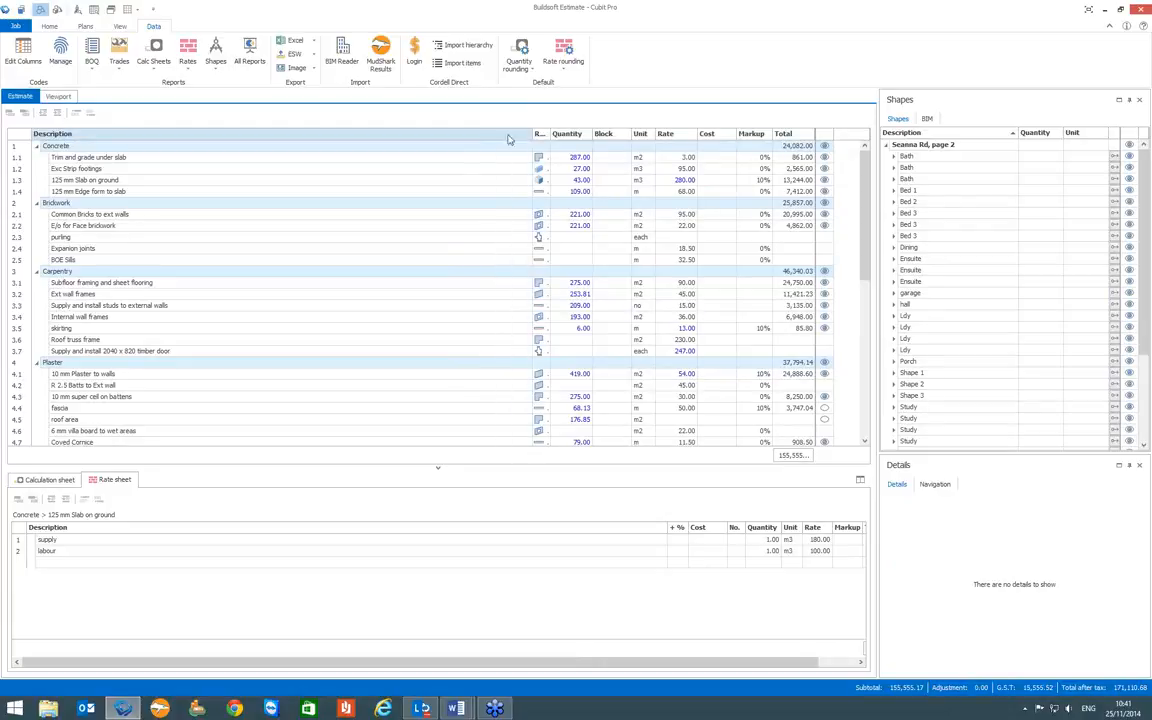
drag(530, 134, 478, 134)
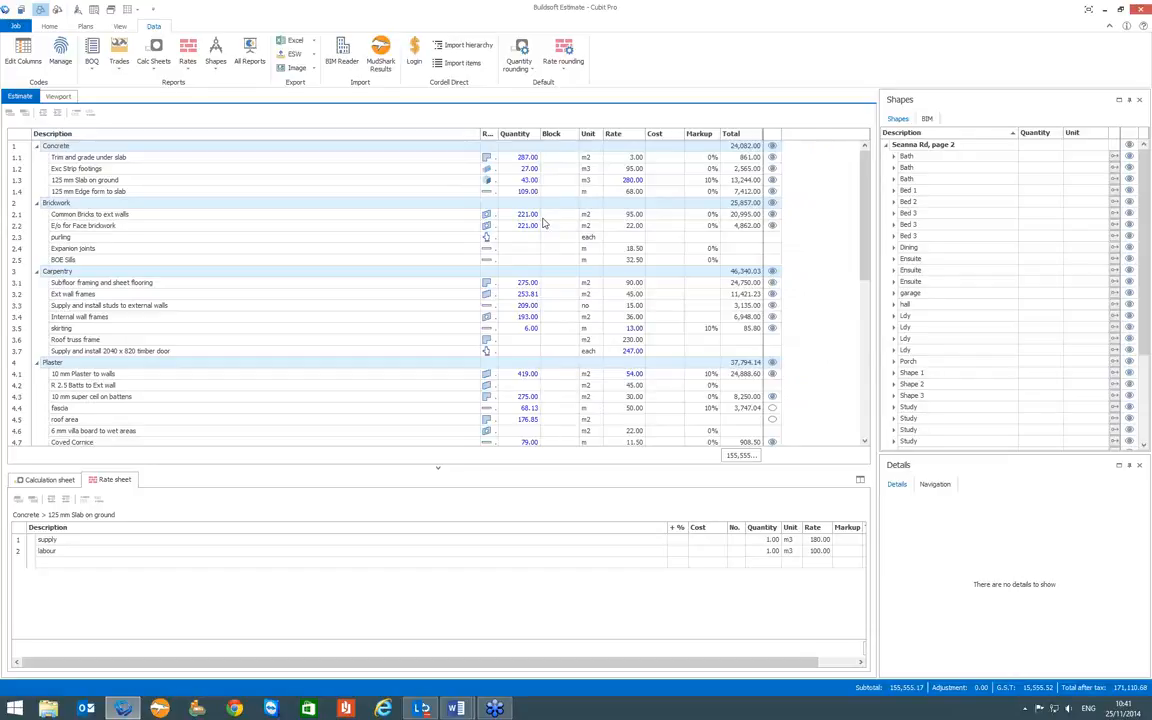
- Examine the quantity calculations for "Trim and grade under slab" and "Exc Strip footings" and the rate build-up for "125 mm Slab on ground"
click(524, 158)
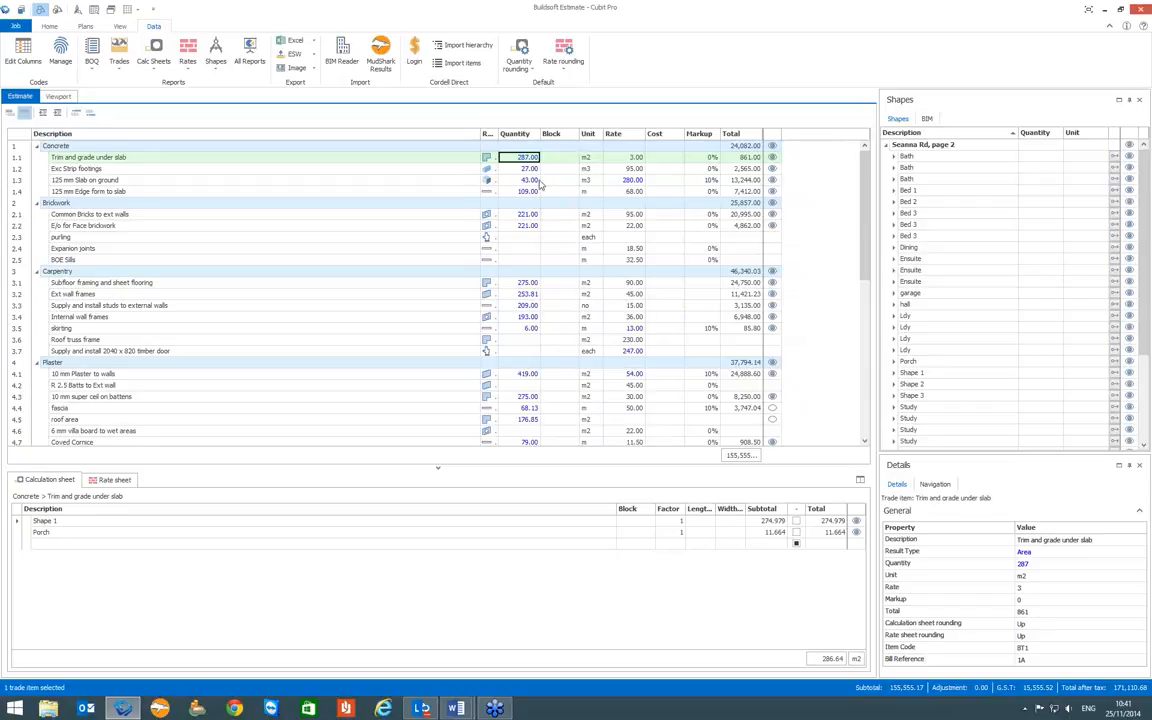
key(Down)
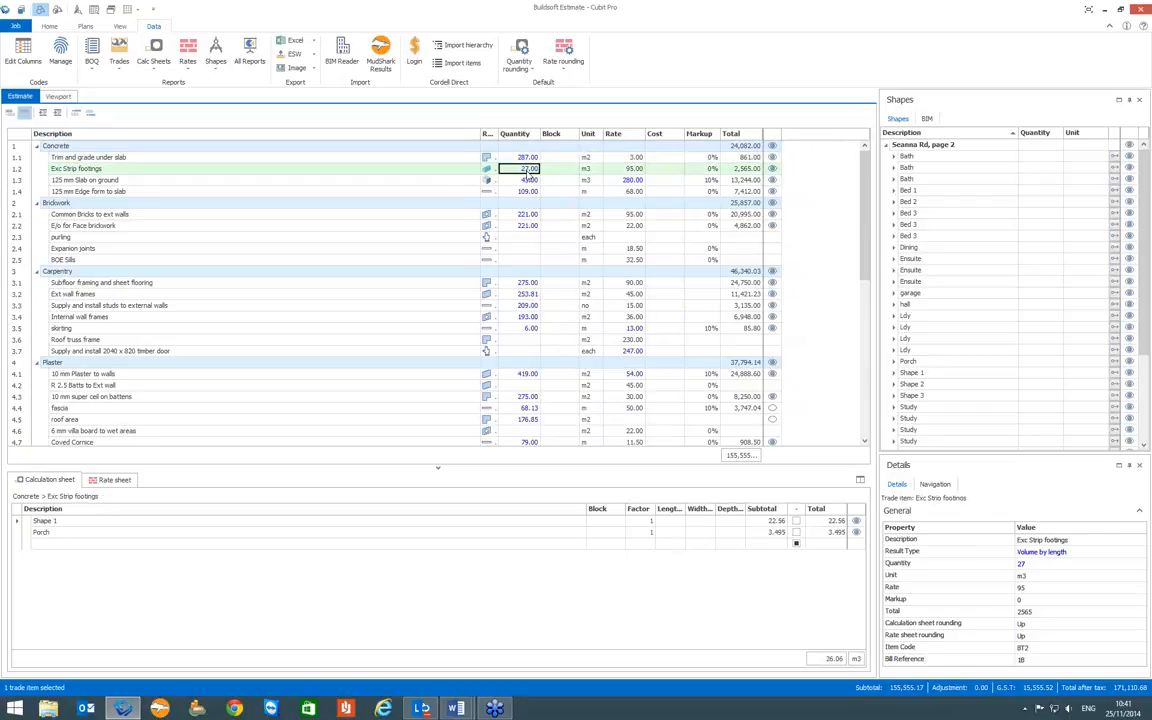
click(625, 180)
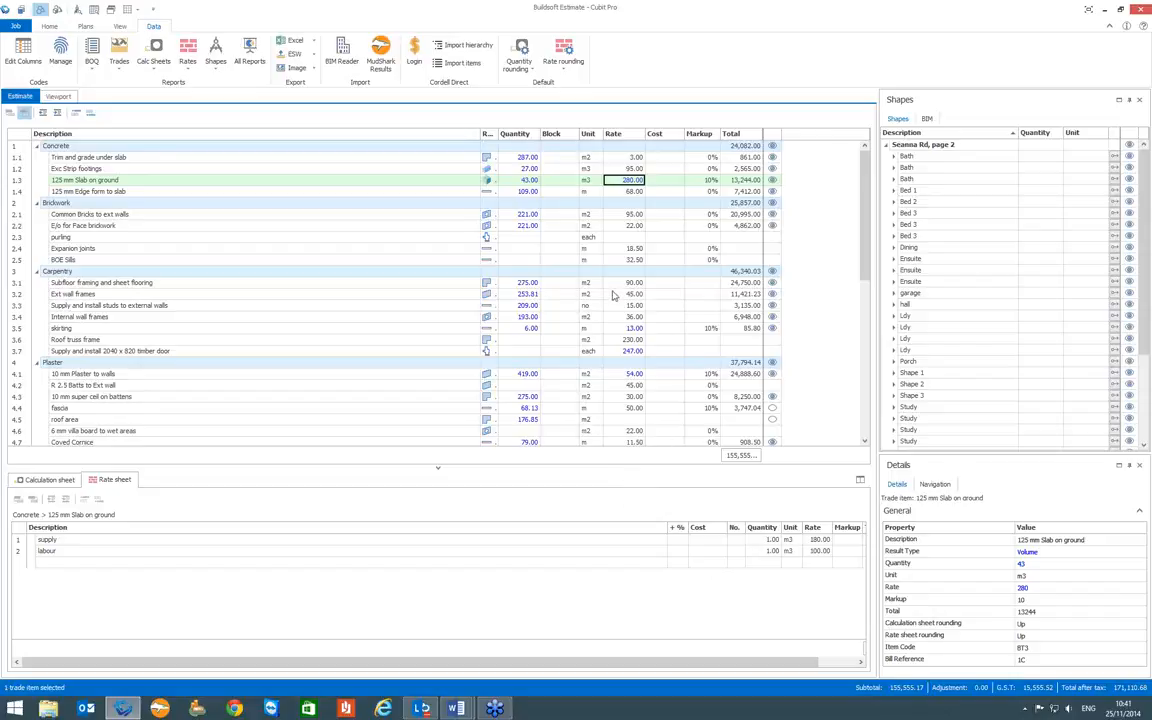
- Assign Block code B and Cost code 10 (Concrete Supply) to "Trim and grade under slab"
click(551, 160)
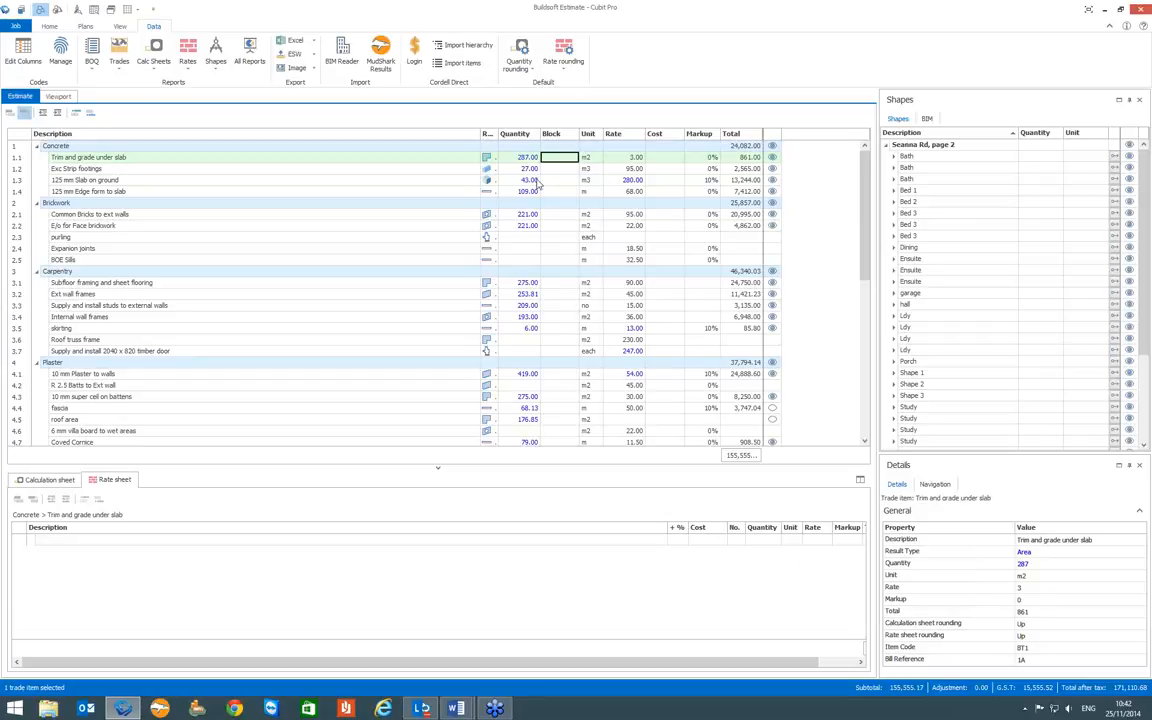
text(a)
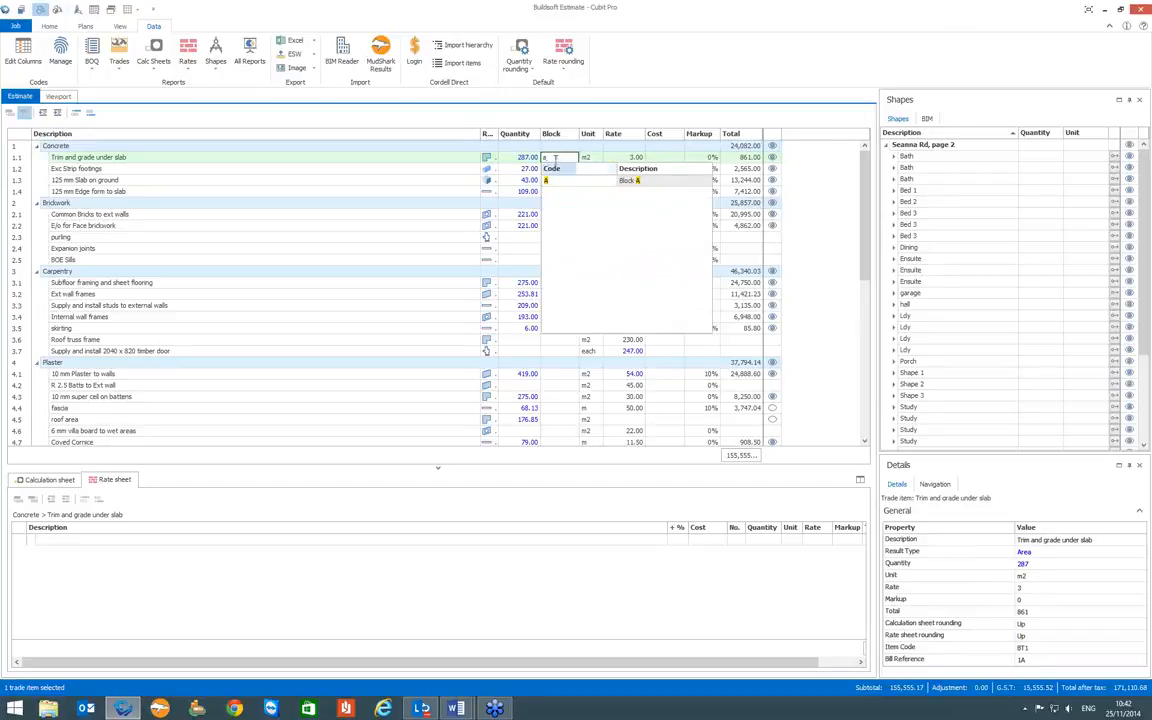
key(BackSpace)
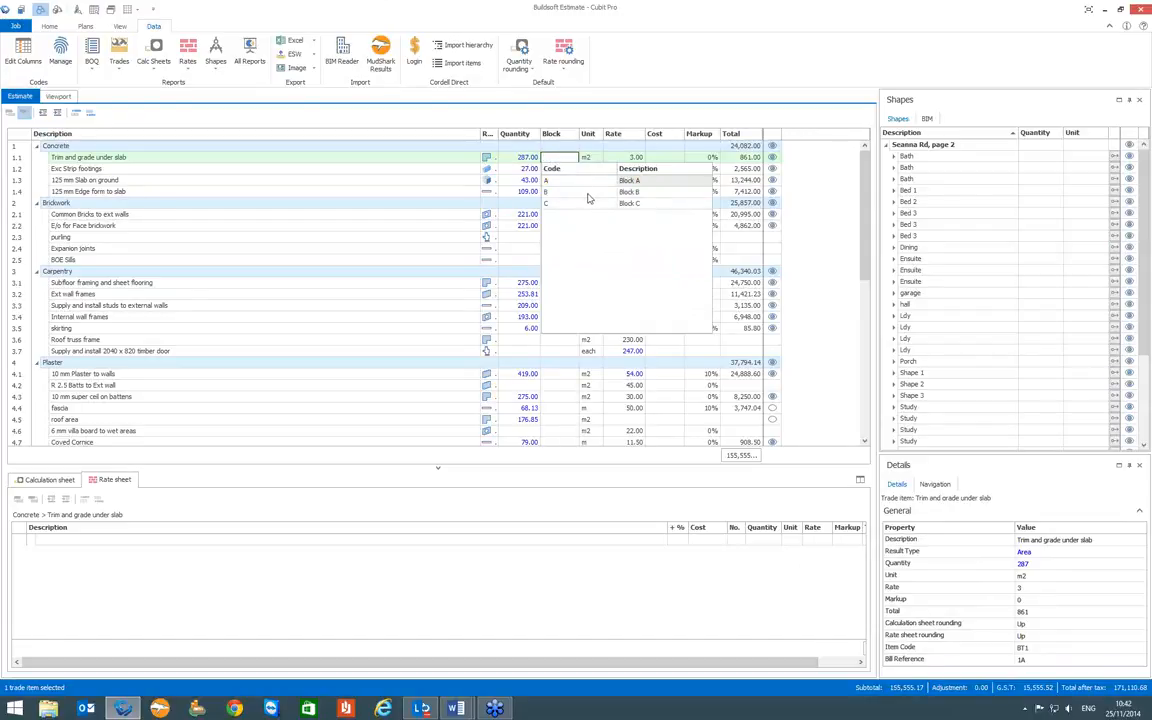
click(588, 193)
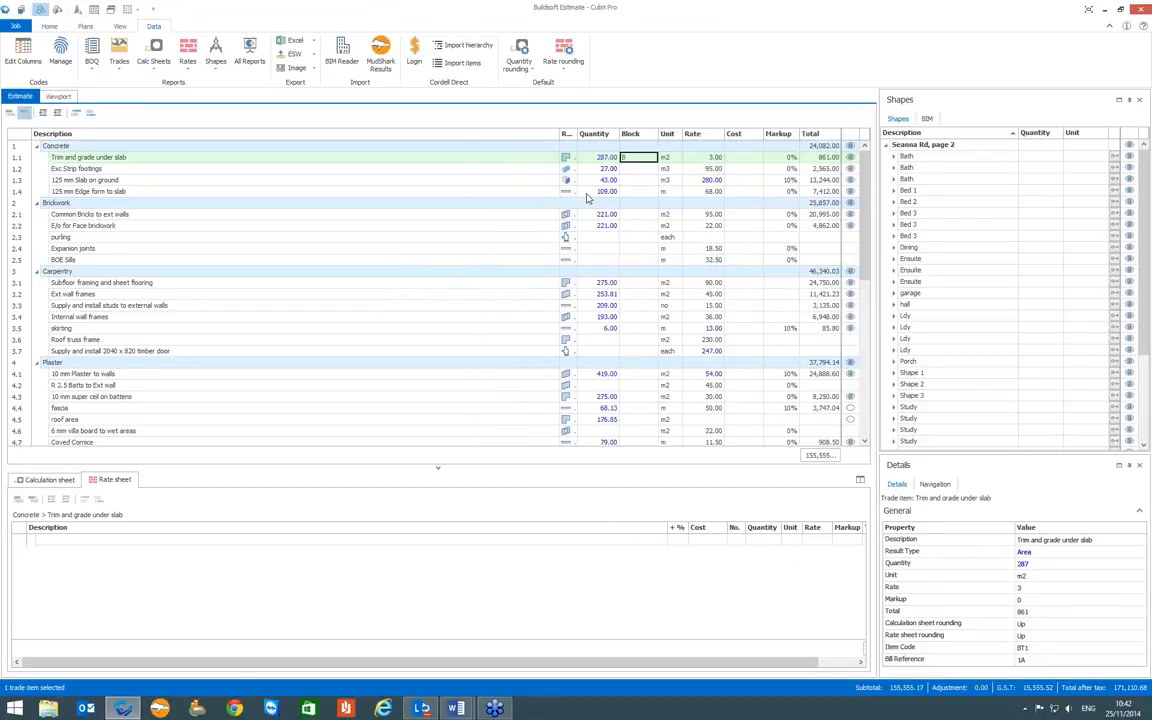
click(741, 162)
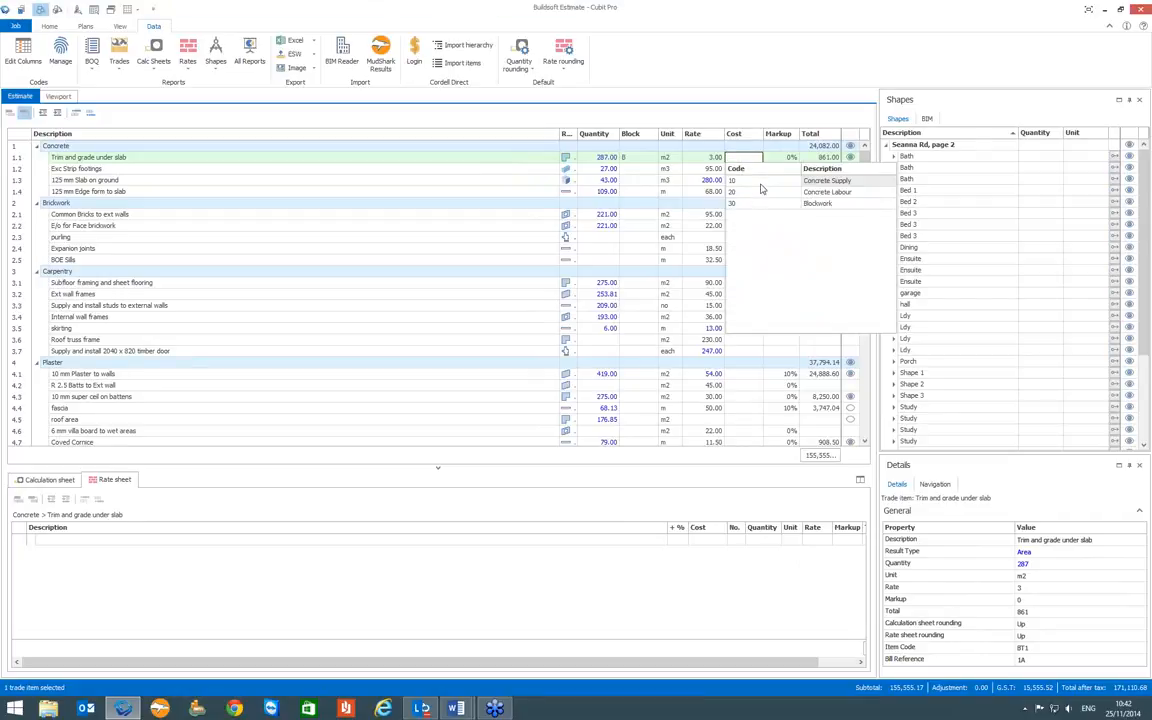
click(735, 181)
- Assign Cost code 10 (Concrete Supply) to "Exc Strip footings" and "125 mm Edge form to slab"
click(740, 178)
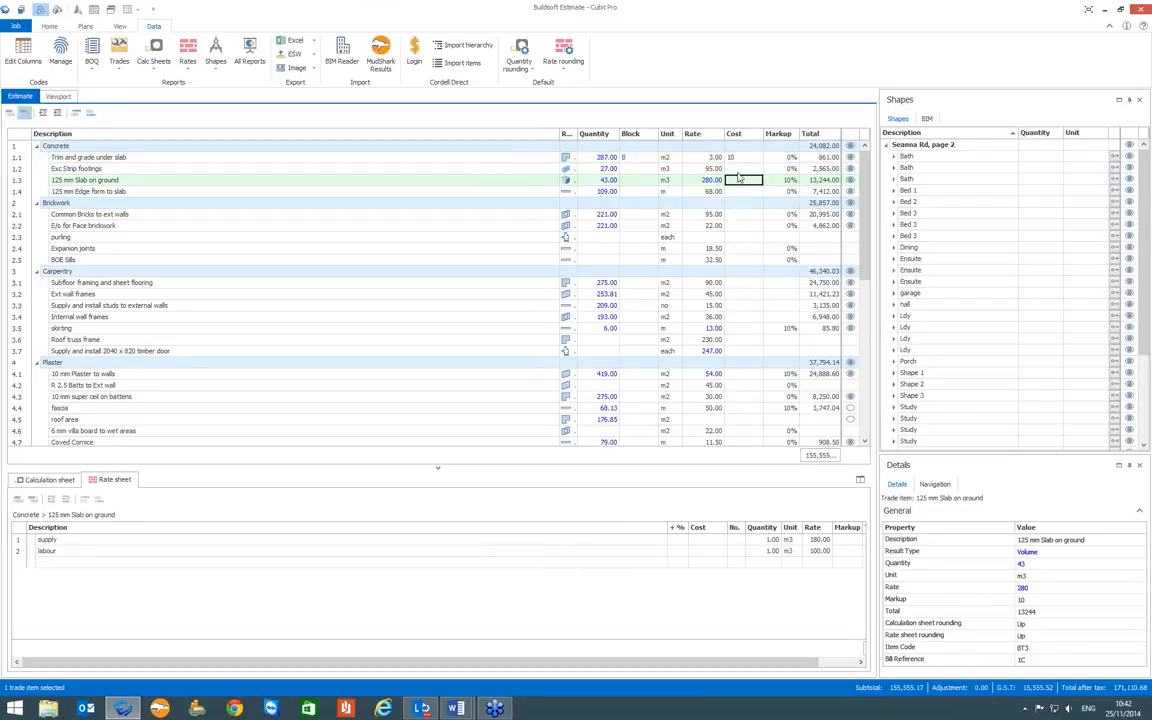
click(739, 170)
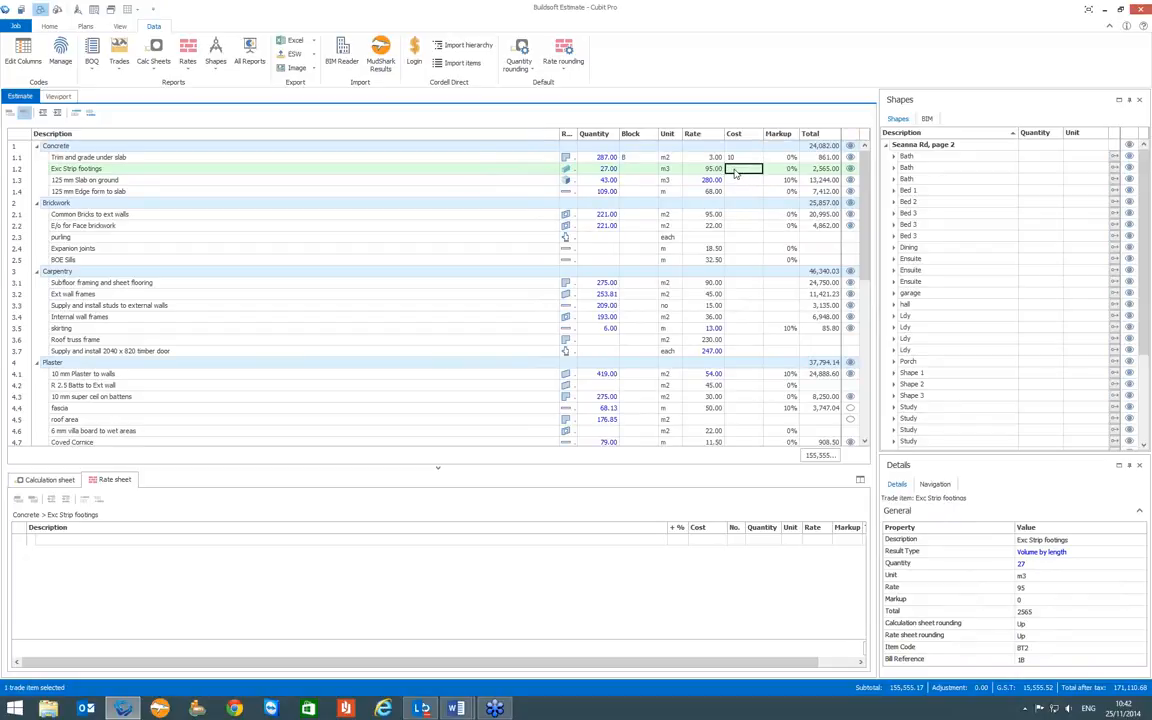
click(736, 172)
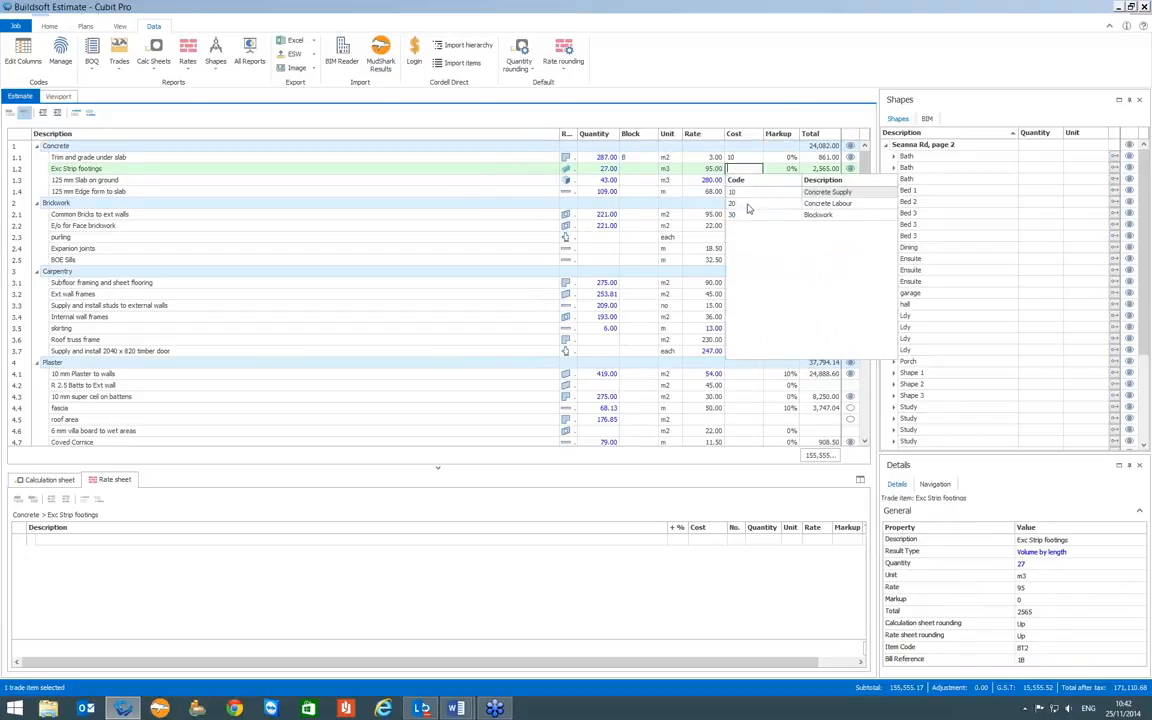
double_click(747, 193)
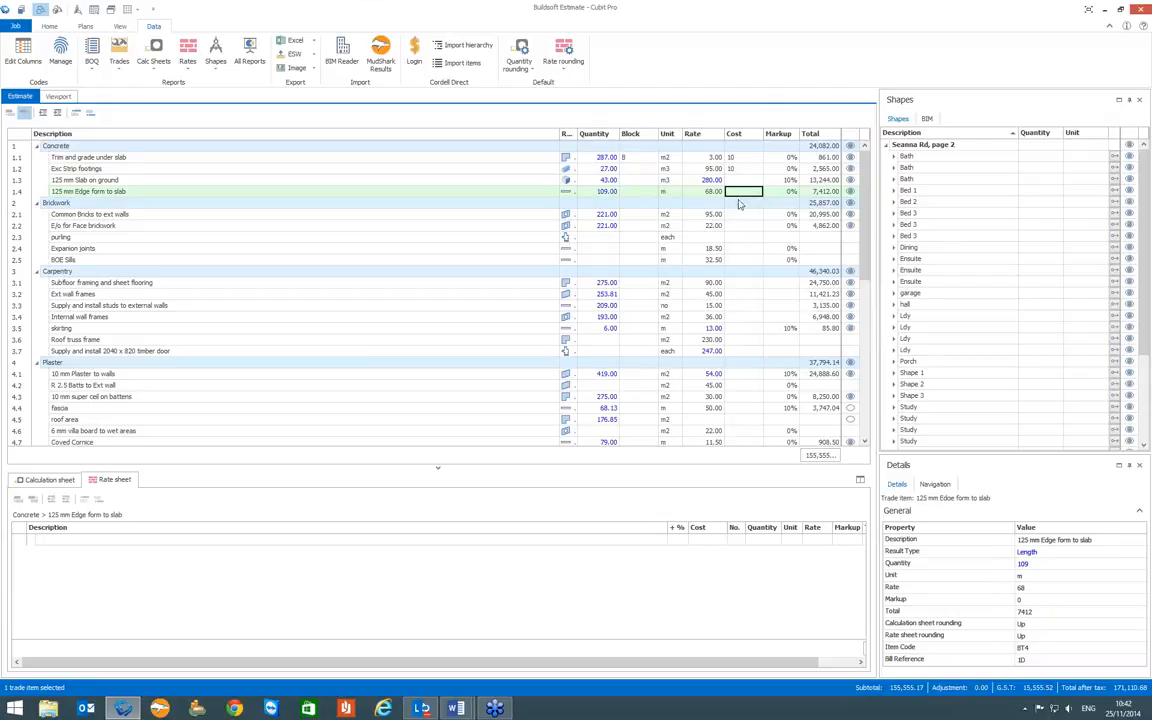
click(741, 197)
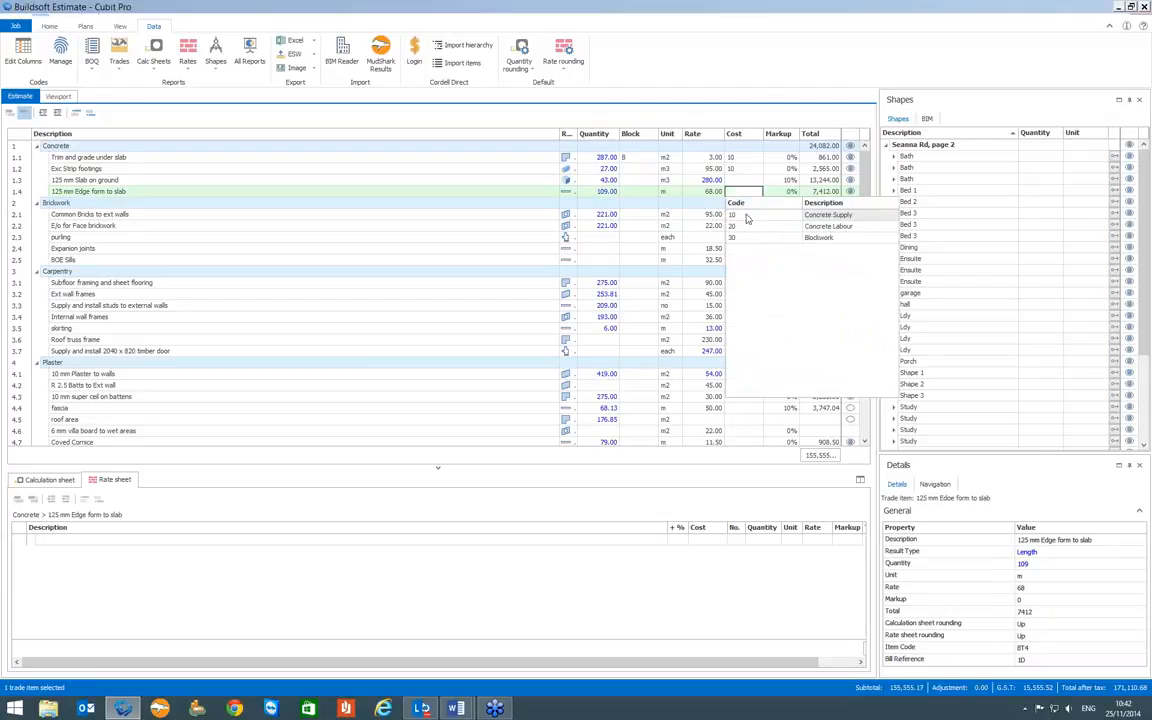
double_click(745, 217)
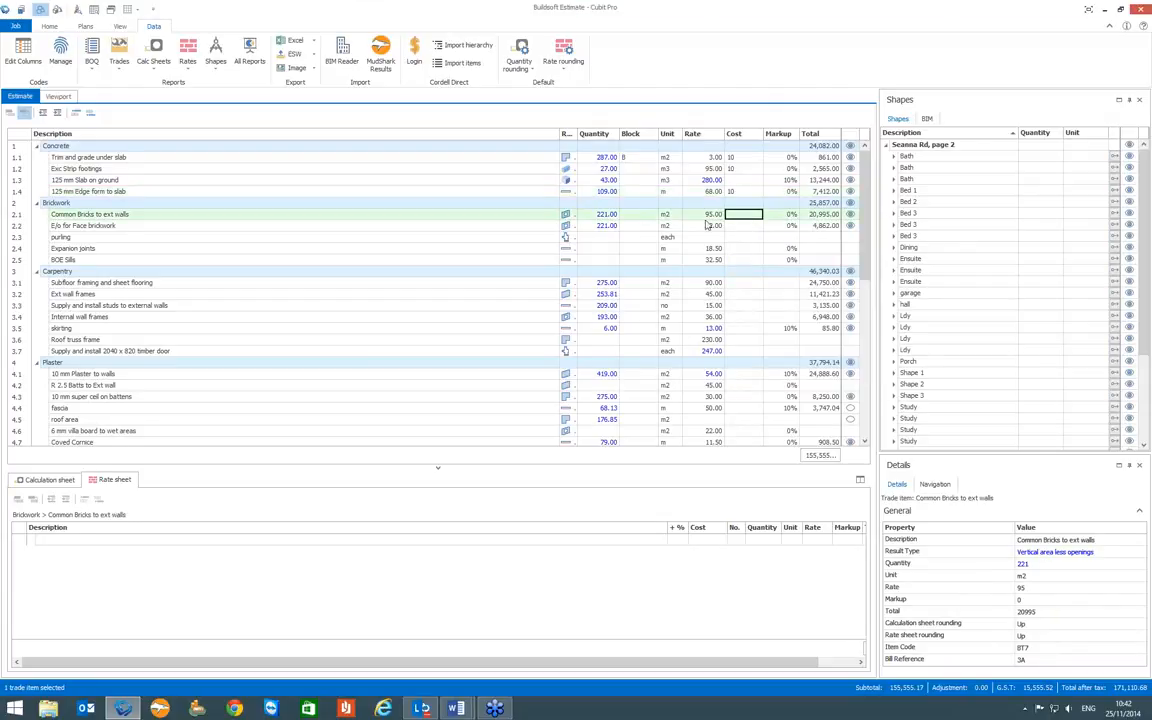
- Assign Cost code 30 (Blockwork) to "Common Bricks to ext walls" and "E/o for Face brickwork"
click(742, 219)
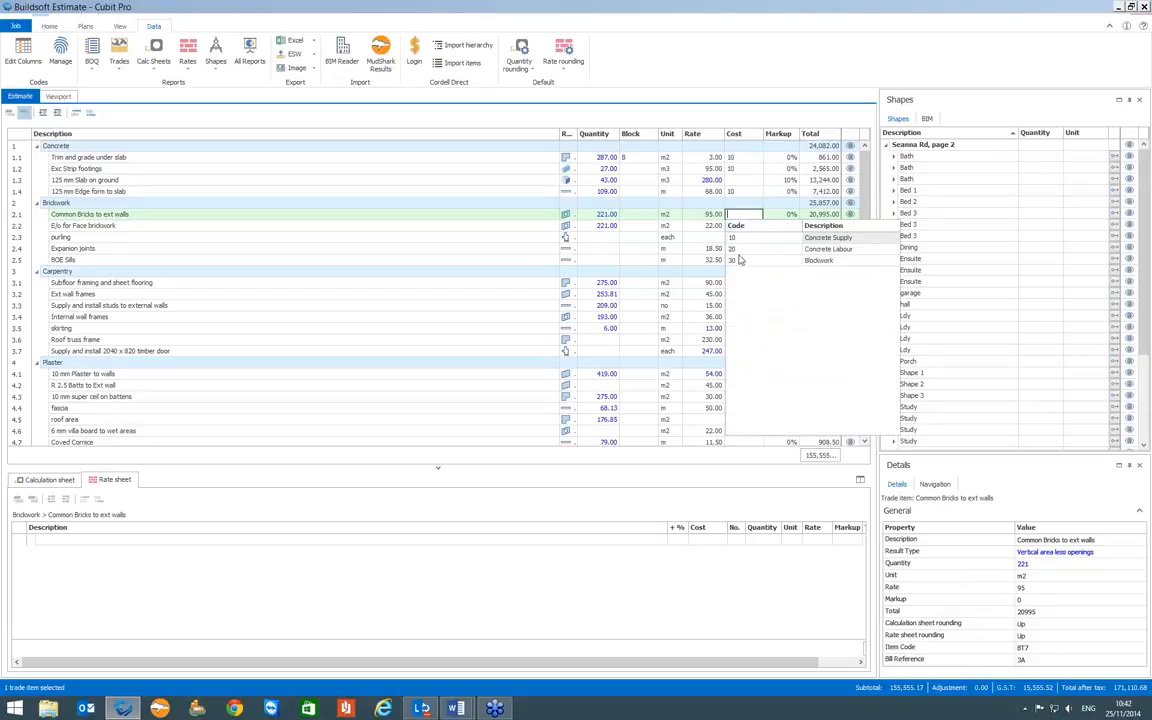
click(741, 257)
right_click(737, 230)
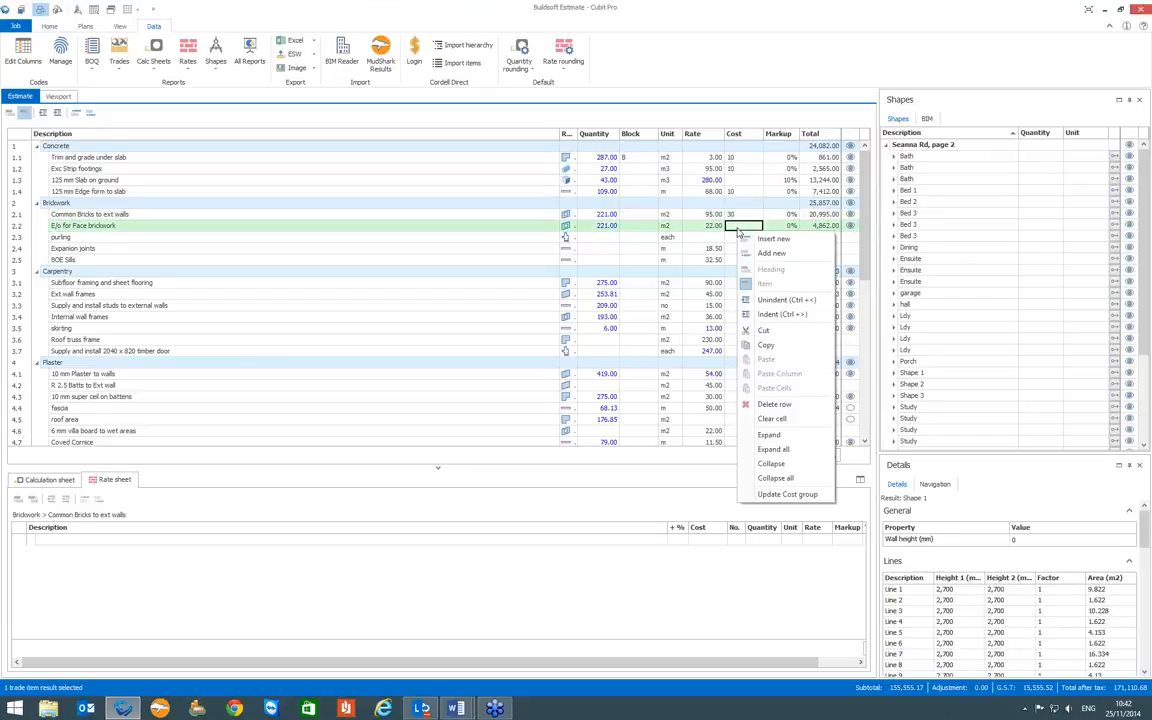
click(732, 228)
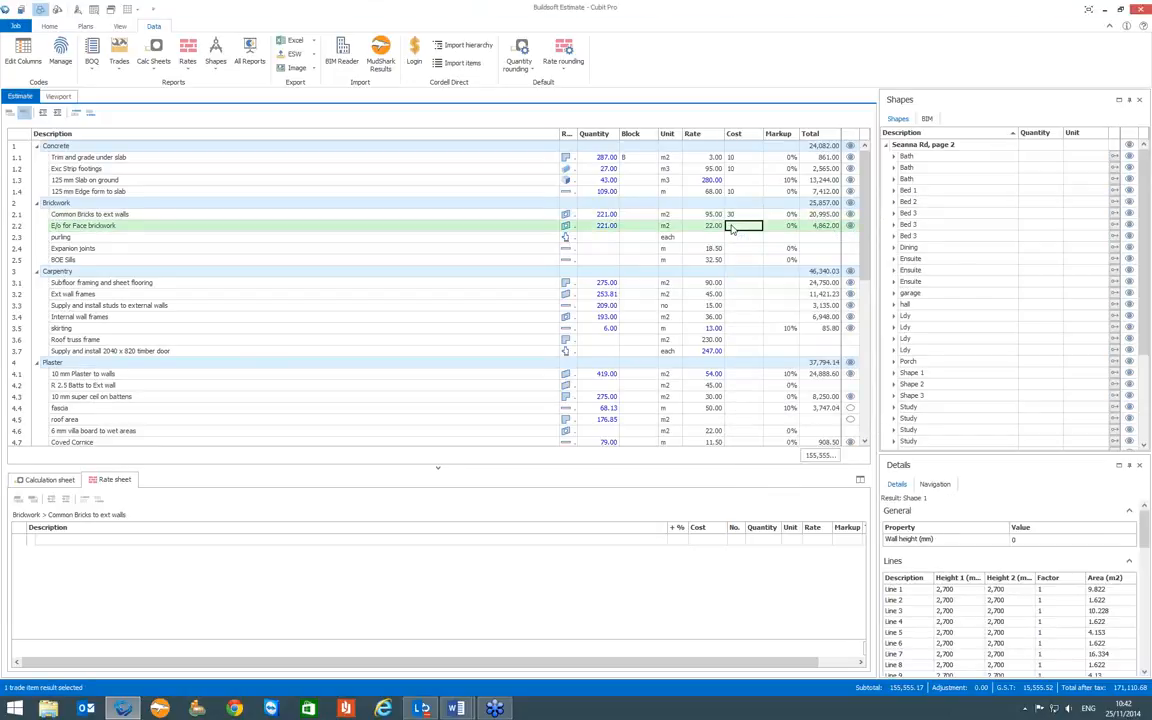
click(733, 228)
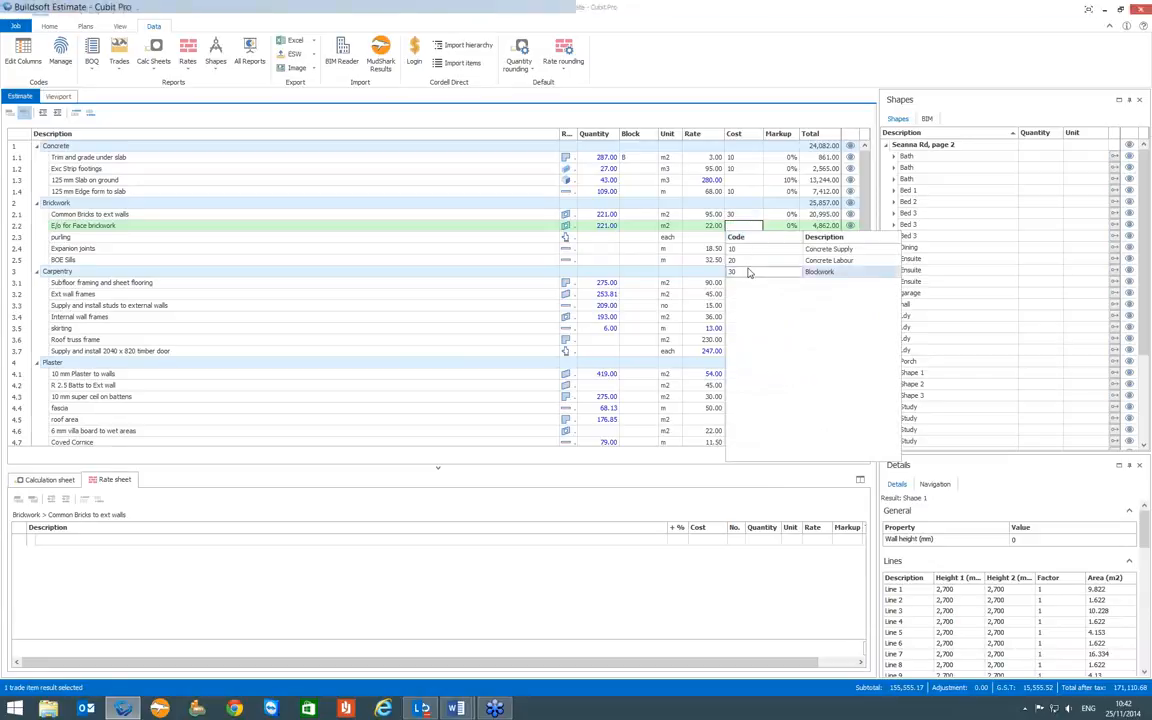
click(741, 268)
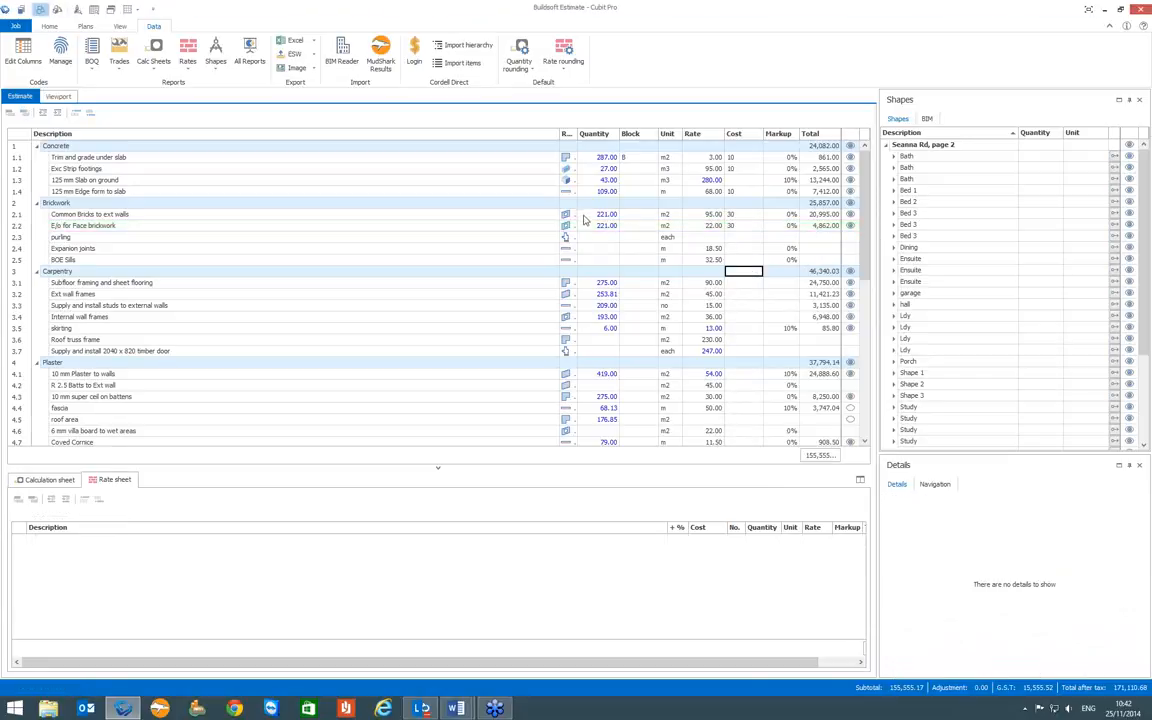
- In the rate sheet of "125 mm Slab on ground", assign Cost code 10 (Concrete Supply) to supply and 20 (Concrete Labour) to labour
click(700, 180)
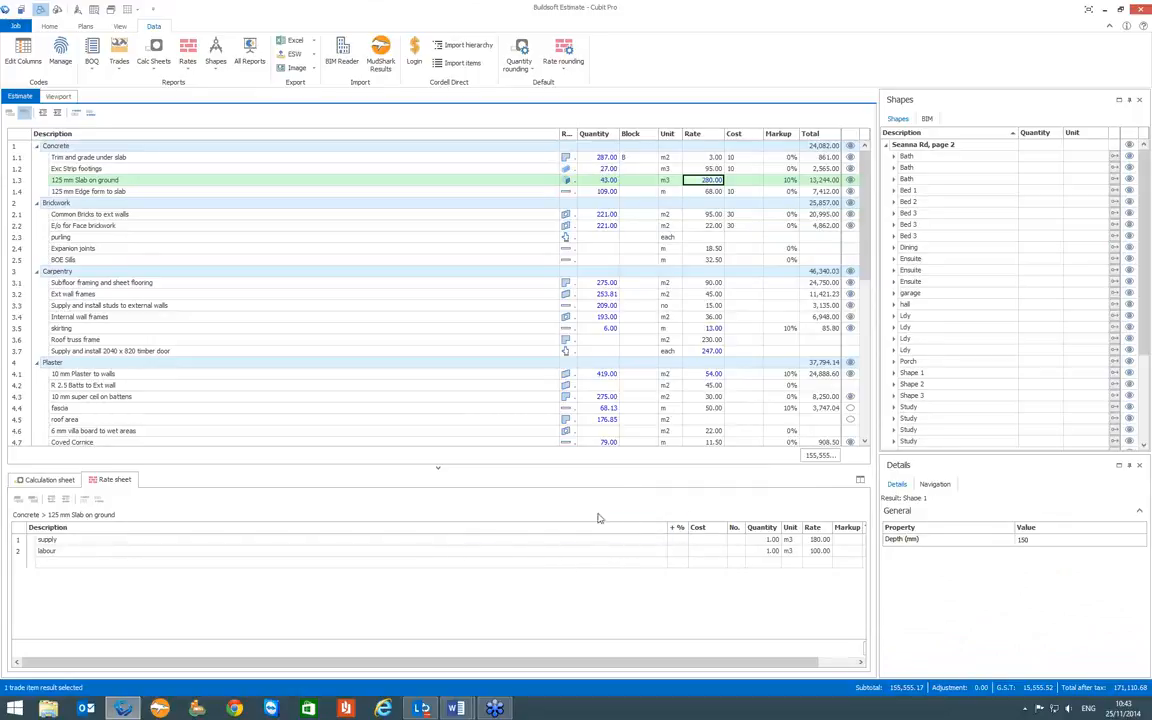
click(710, 543)
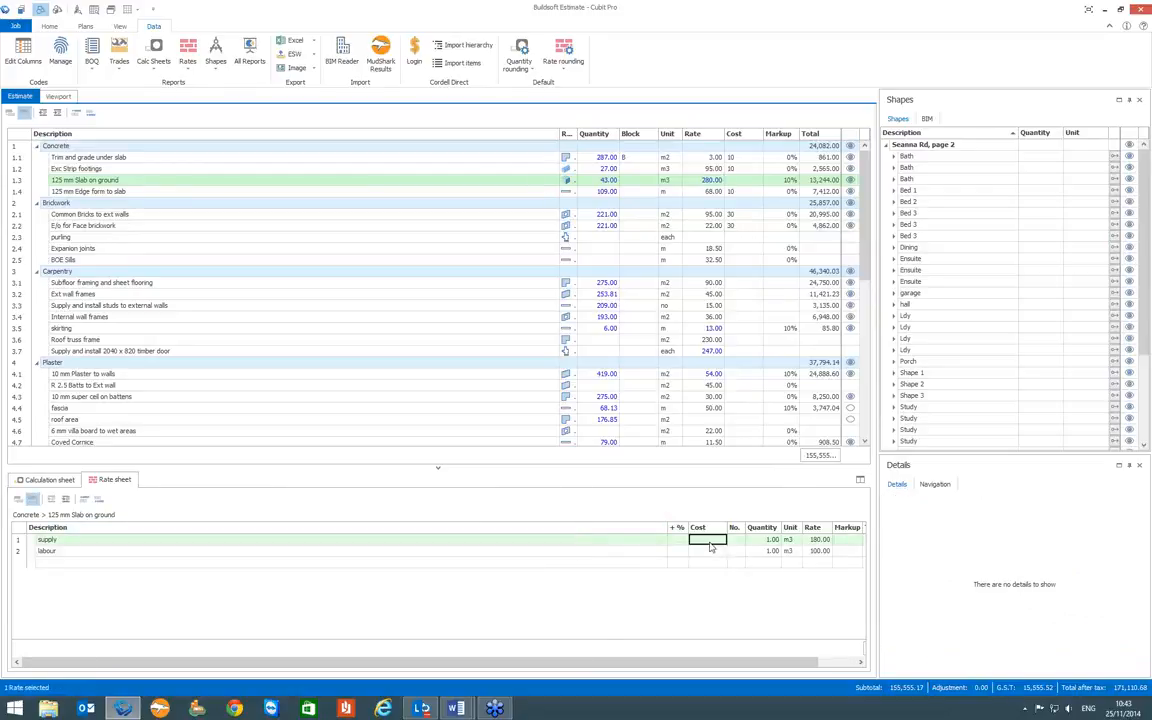
click(710, 543)
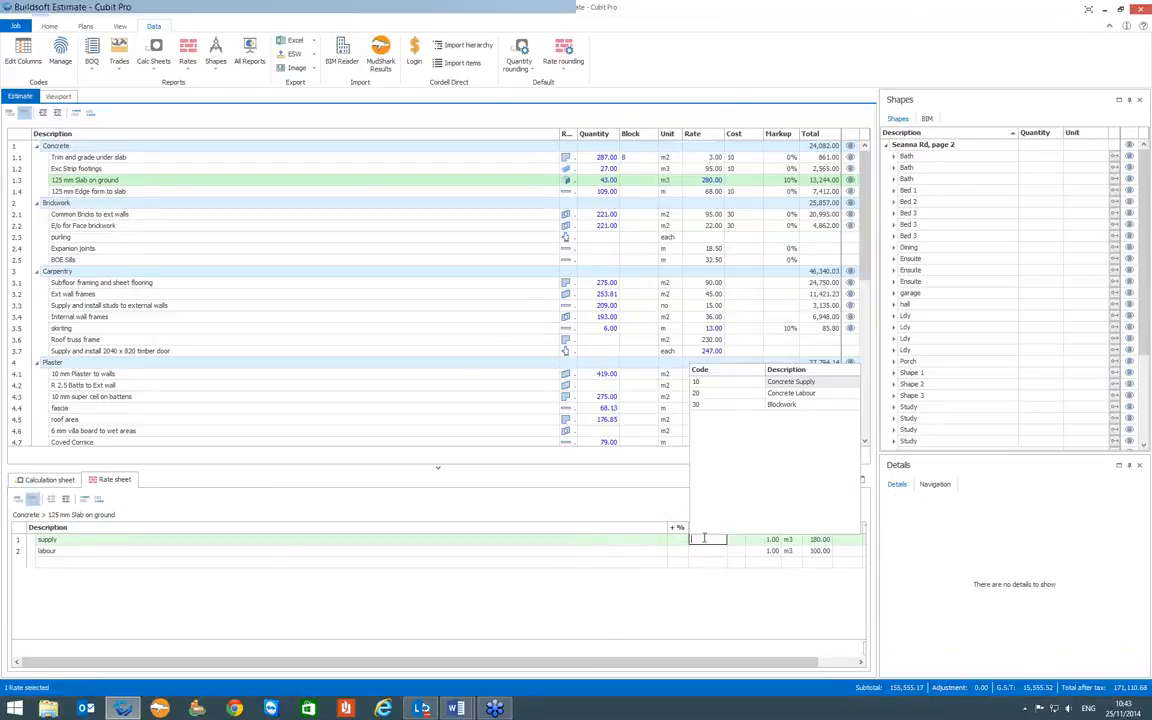
click(700, 383)
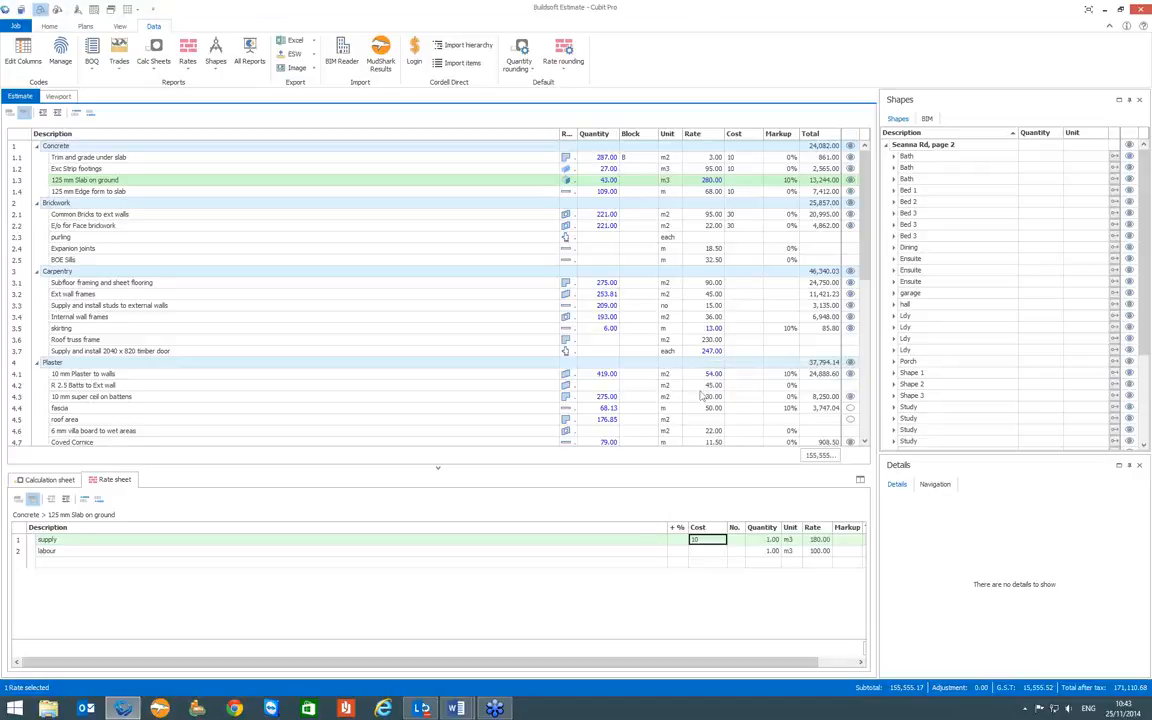
click(707, 552)
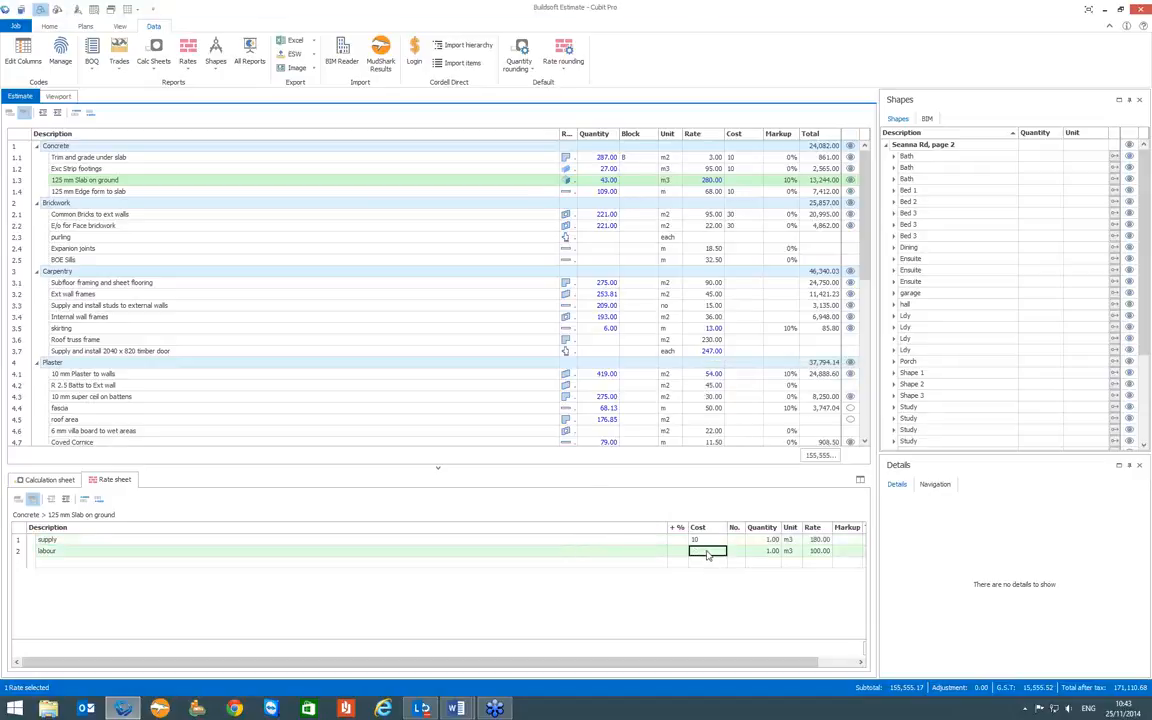
click(707, 553)
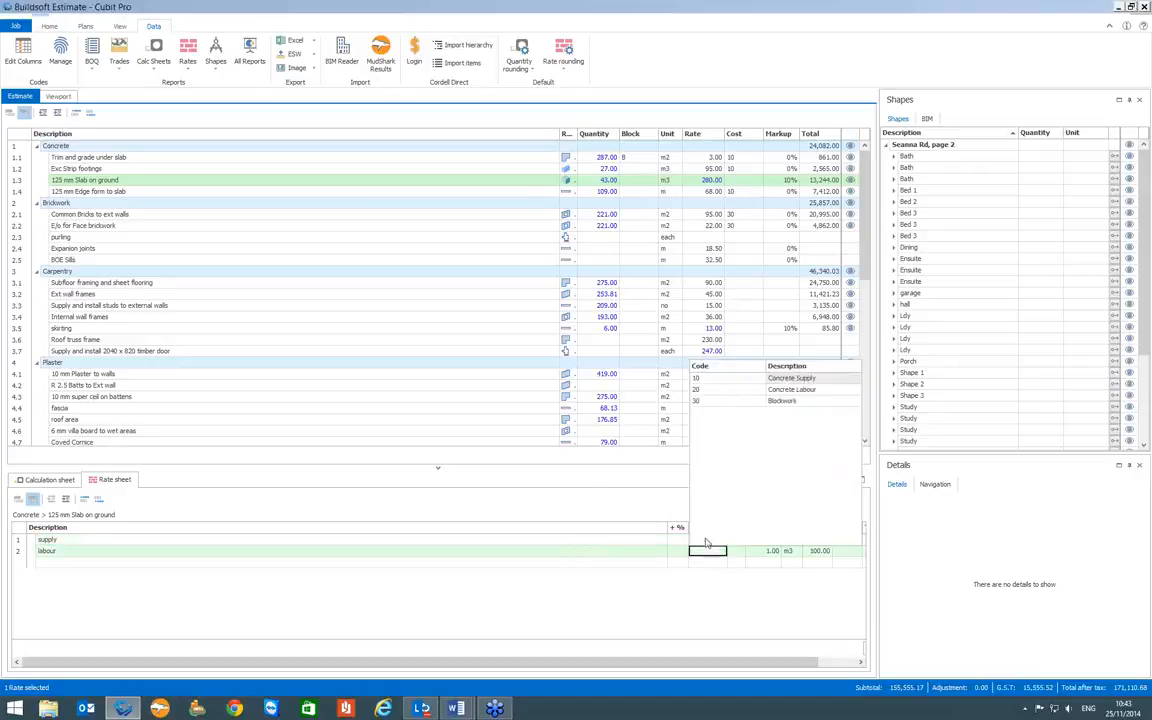
click(703, 389)
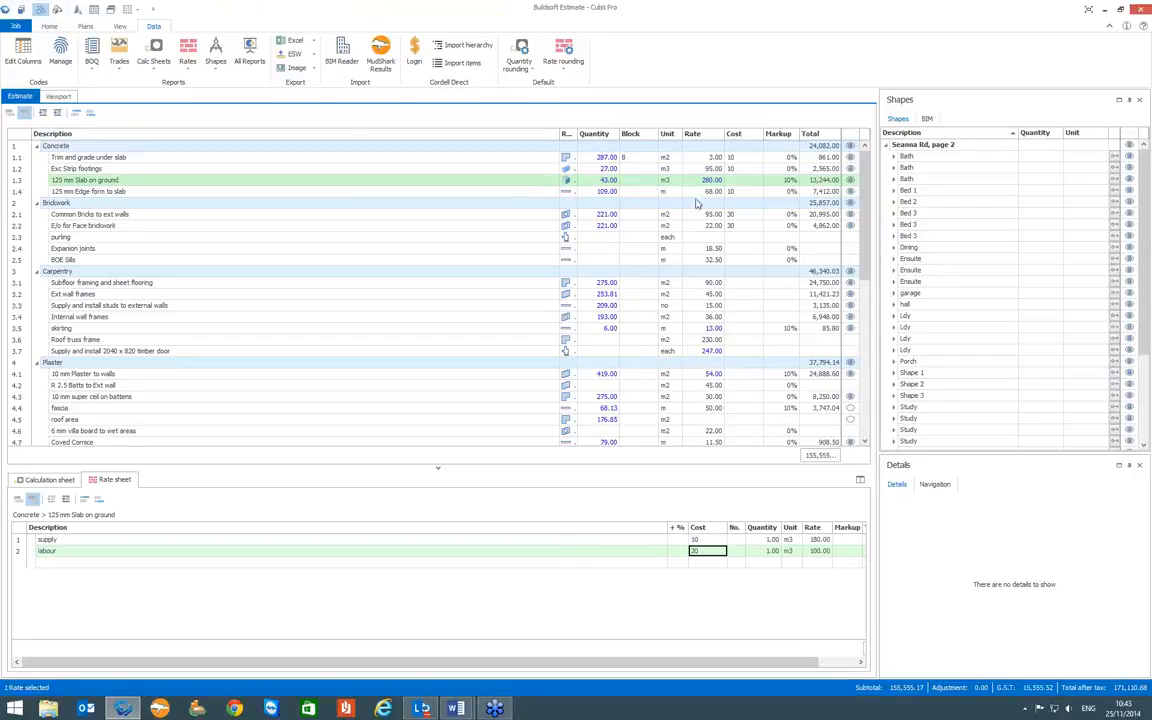
- Return to the Job Manager and start grouping the Buildsoft Estimate job on Rate, grouped by Cost Codes (Cost)
click(16, 25)
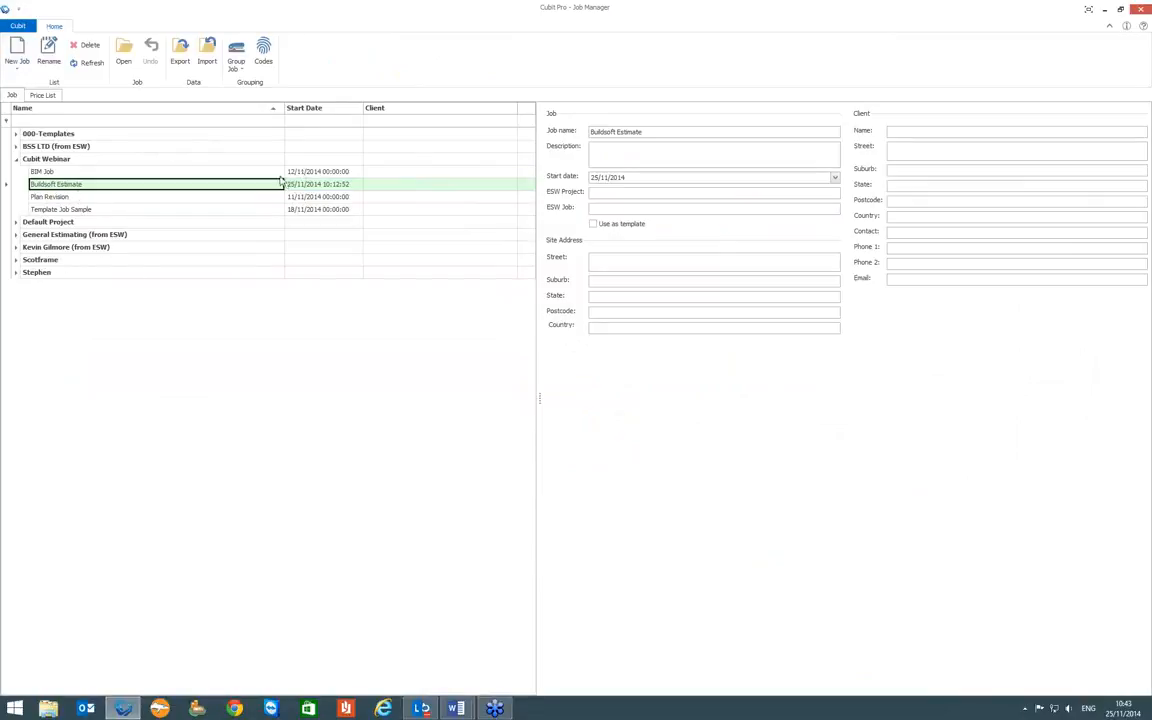
click(241, 70)
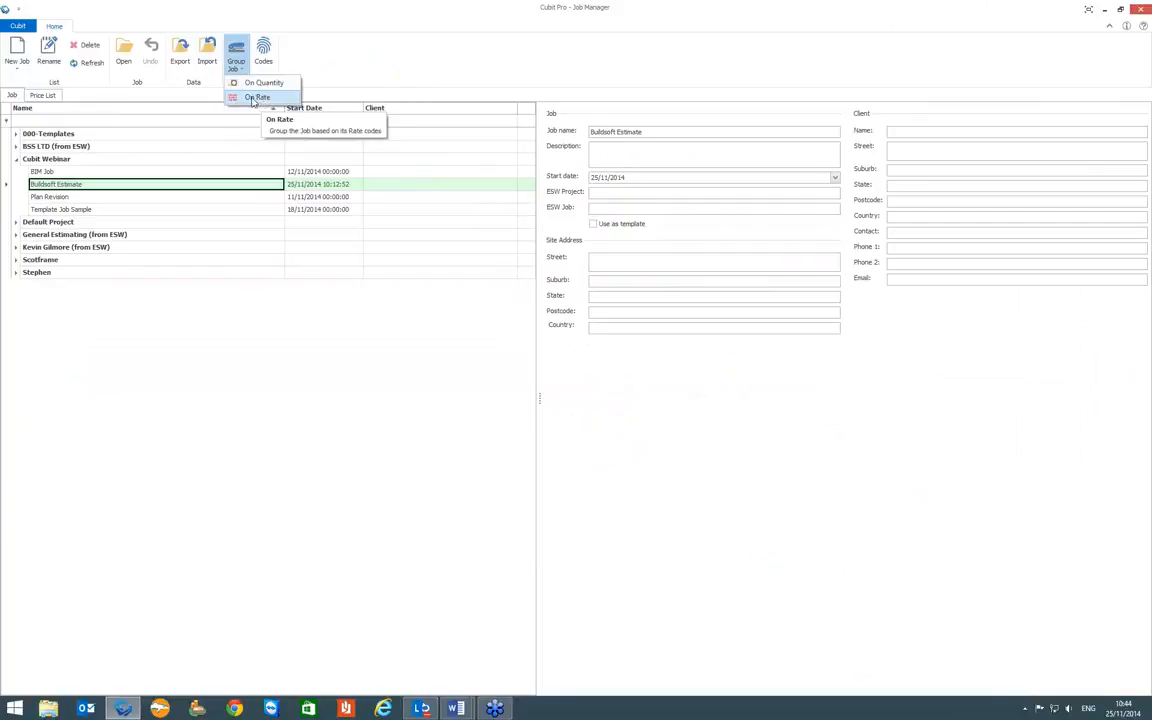
click(254, 99)
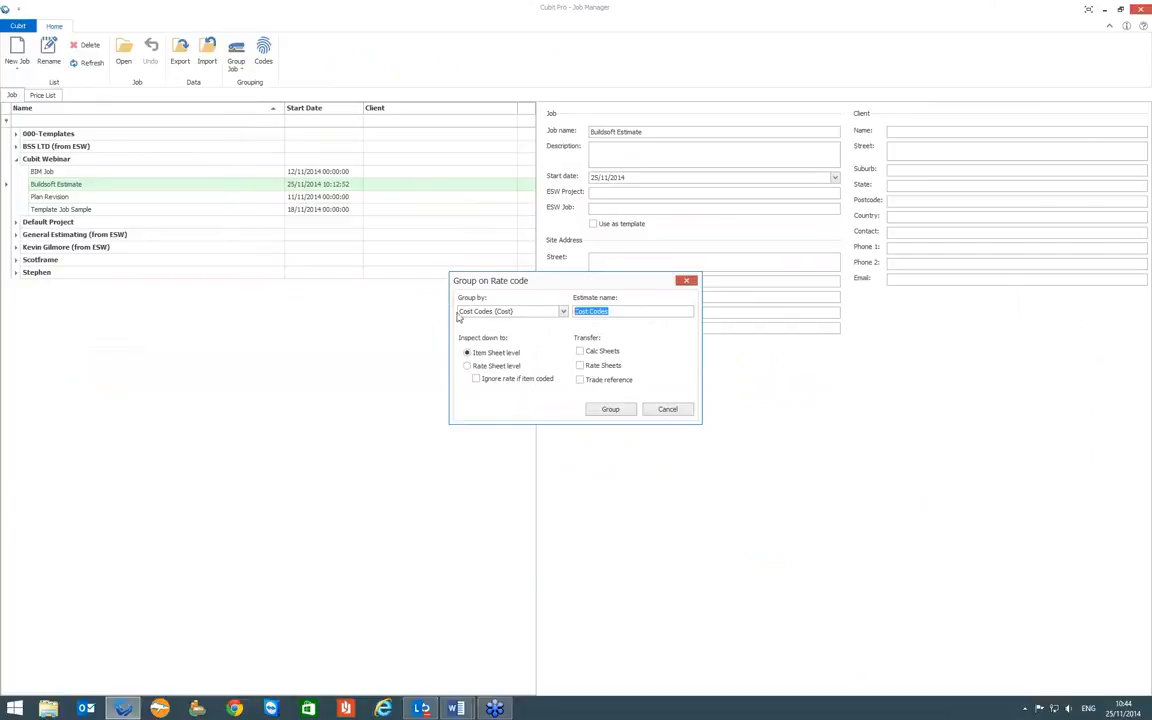
click(563, 312)
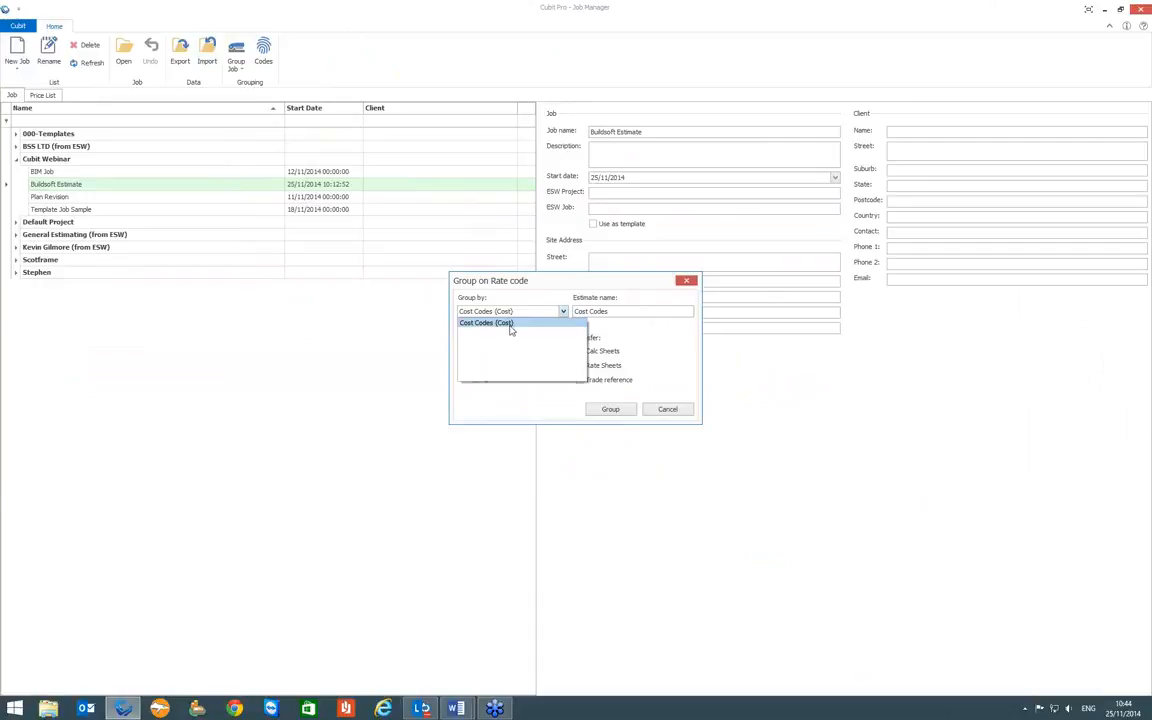
click(510, 324)
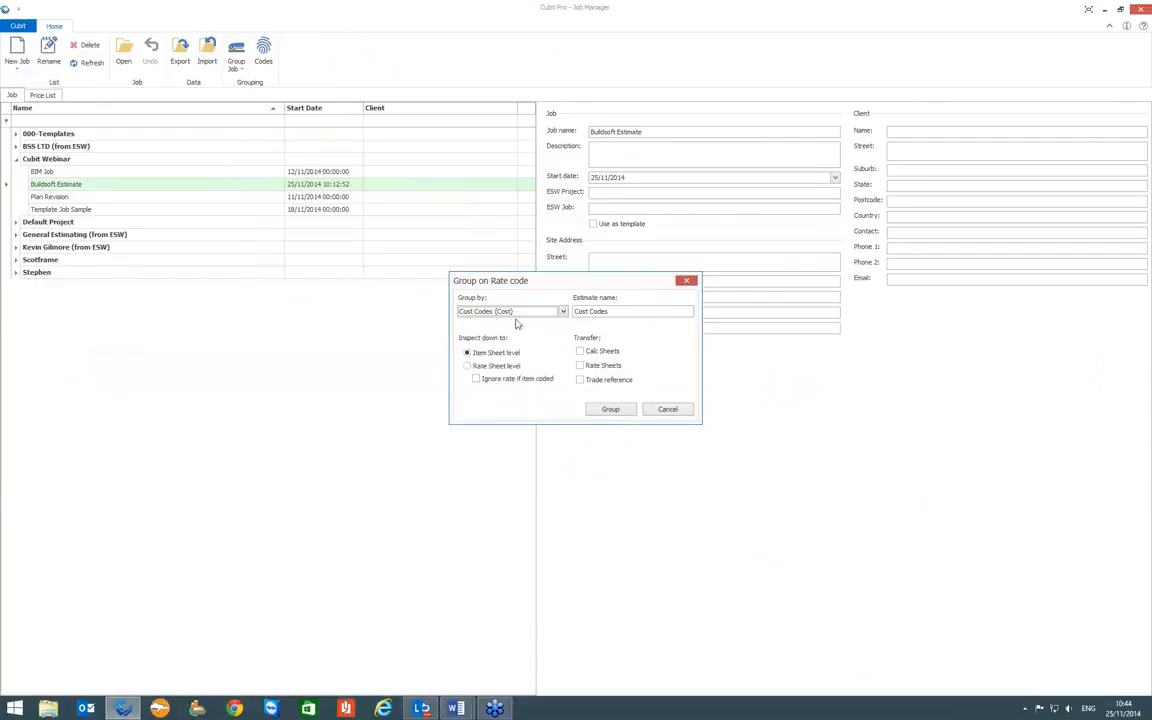
- Group the job under the estimate name Cost Codes, inspecting down to Rate Sheet level and transferring Calc Sheets
click(620, 313)
triple_click(620, 313)
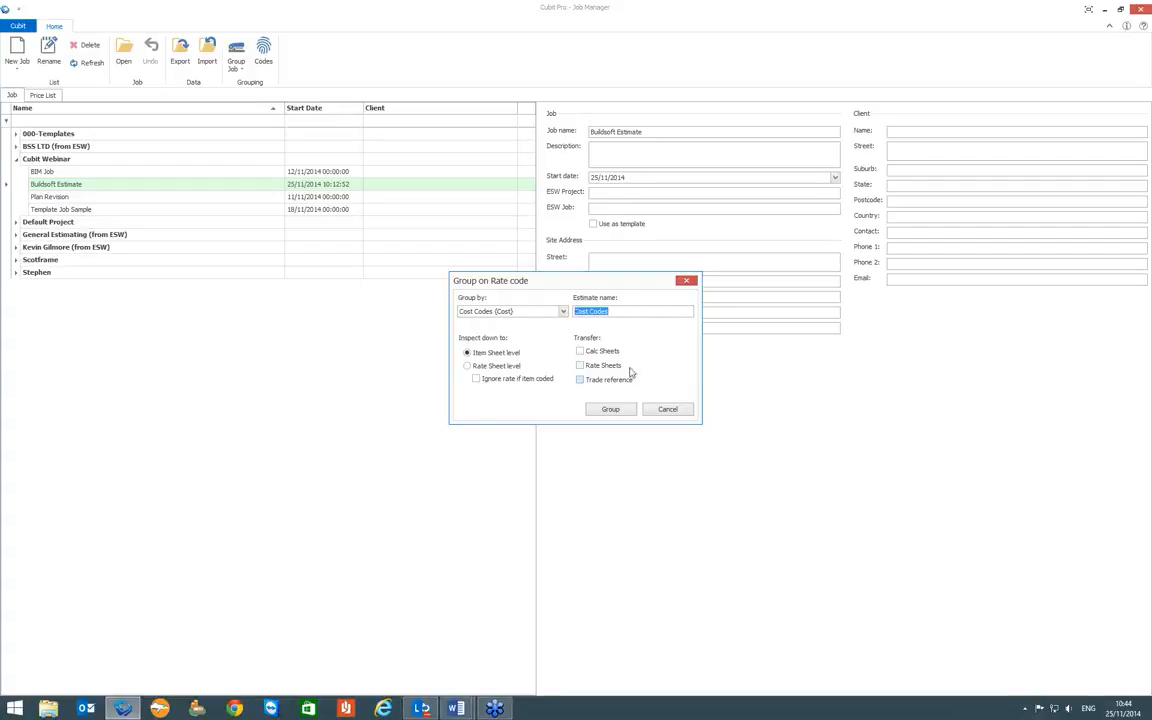
click(467, 366)
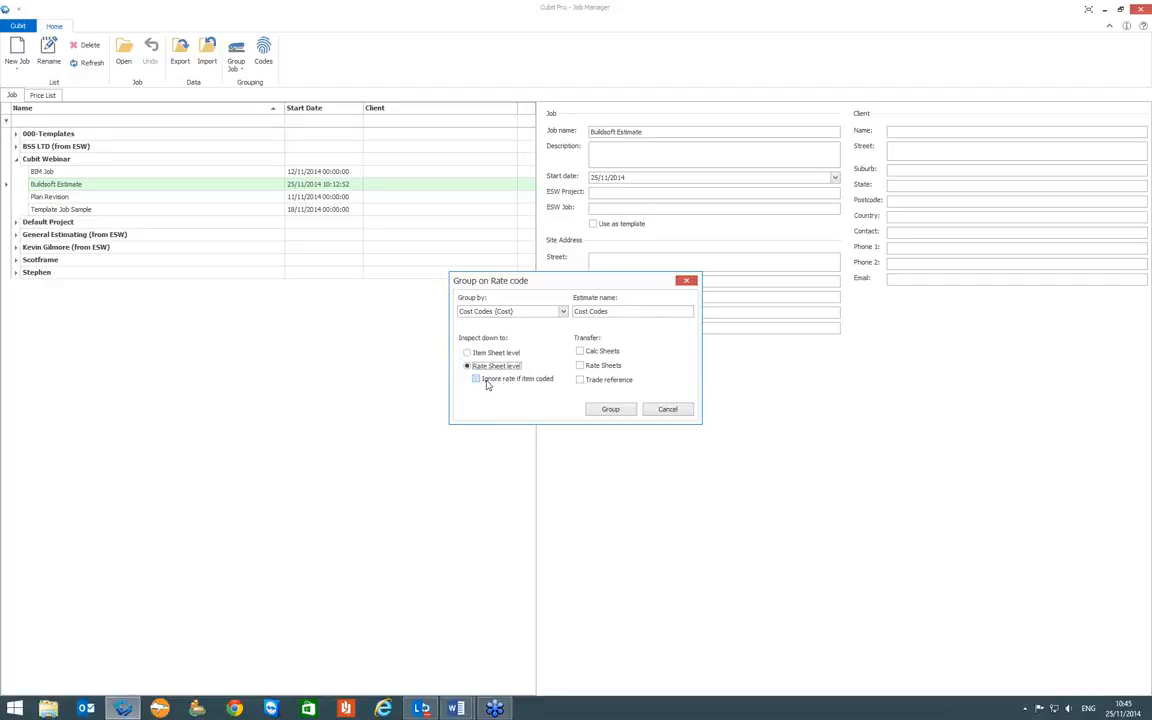
click(580, 351)
click(609, 410)
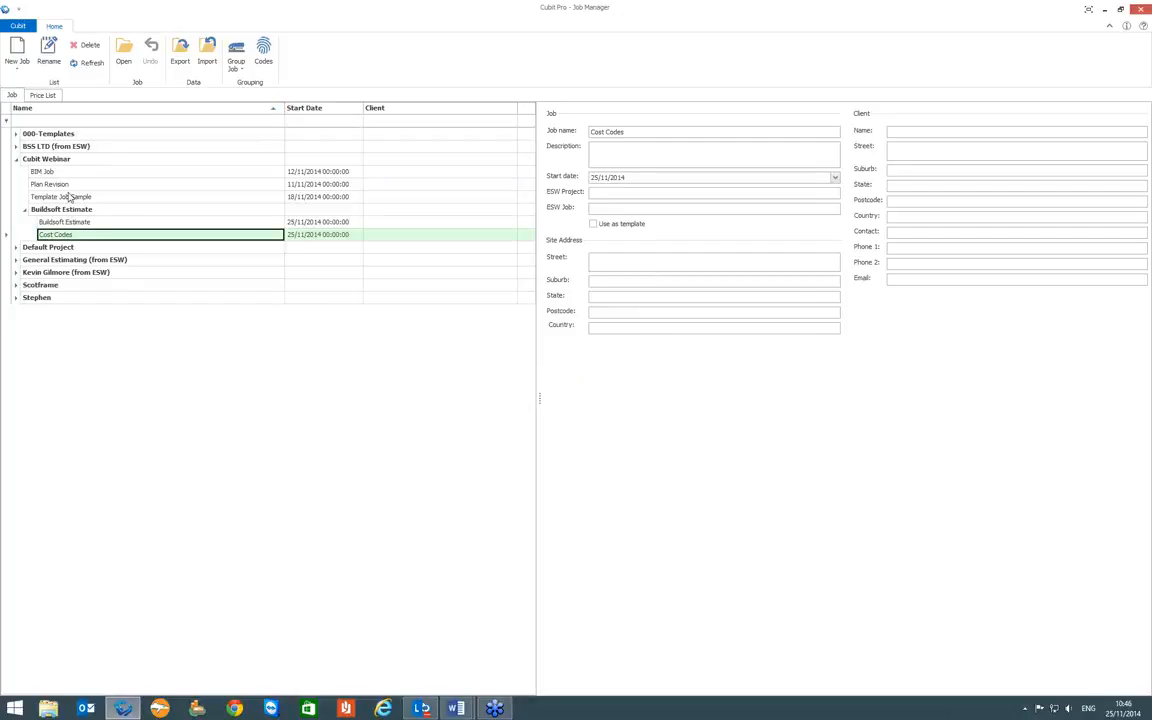
- Open the grouped Cost Codes job from the Buildsoft Estimate folder
click(57, 211)
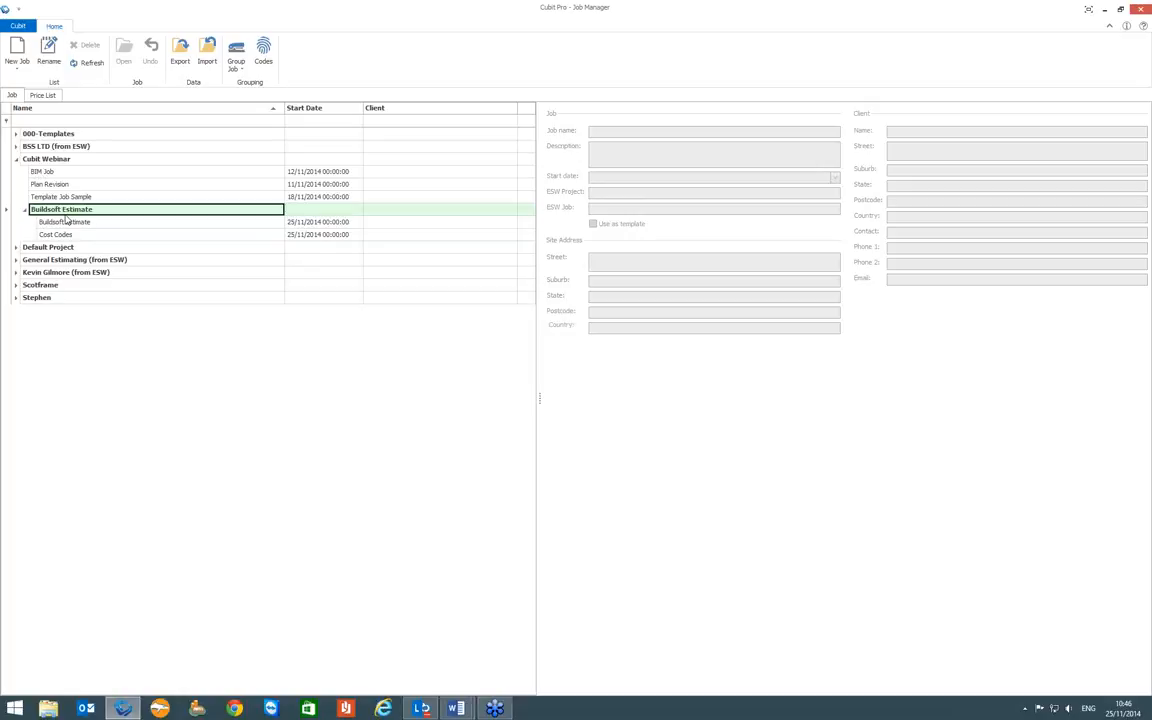
click(68, 225)
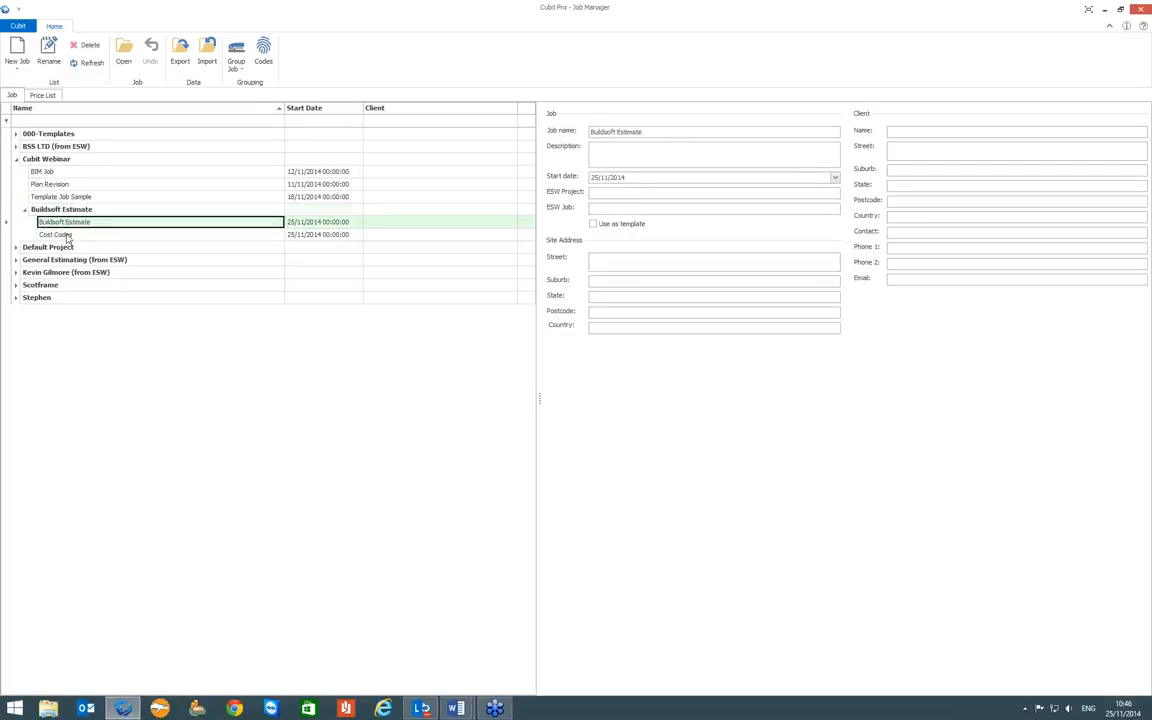
click(68, 235)
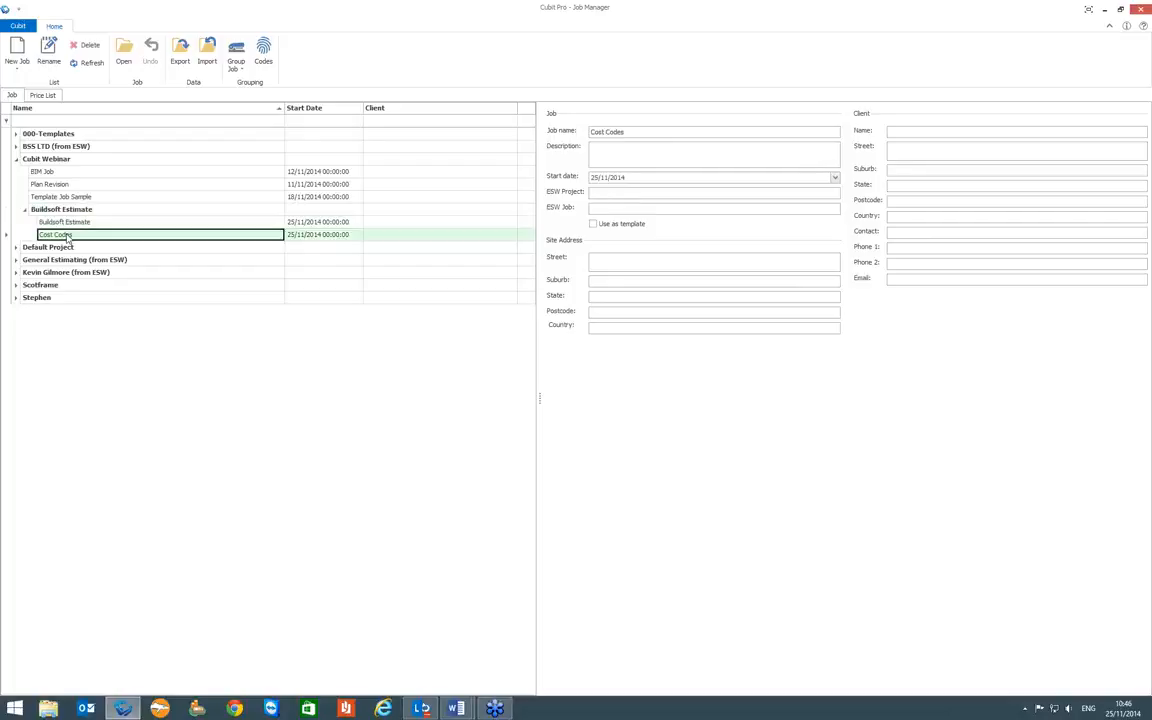
click(124, 52)
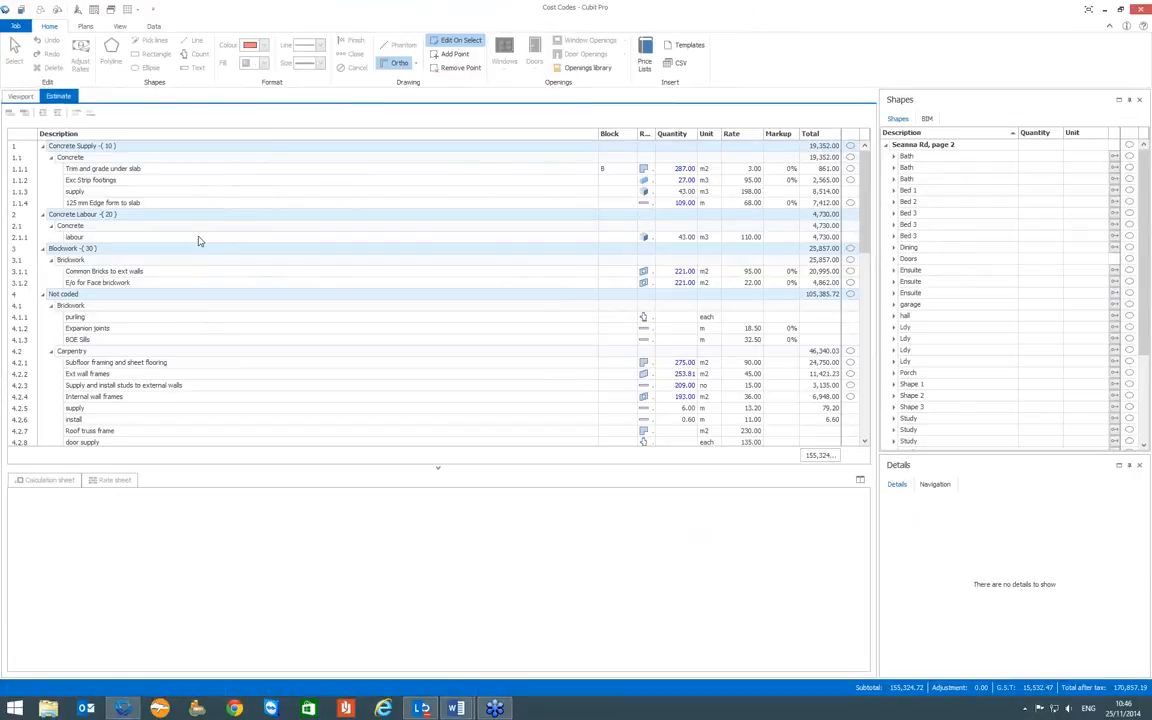
- Collapse the whole estimate to its cost code groups and review the totals of Concrete Supply, Concrete Labour and Blockwork
right_click(200, 238)
click(247, 483)
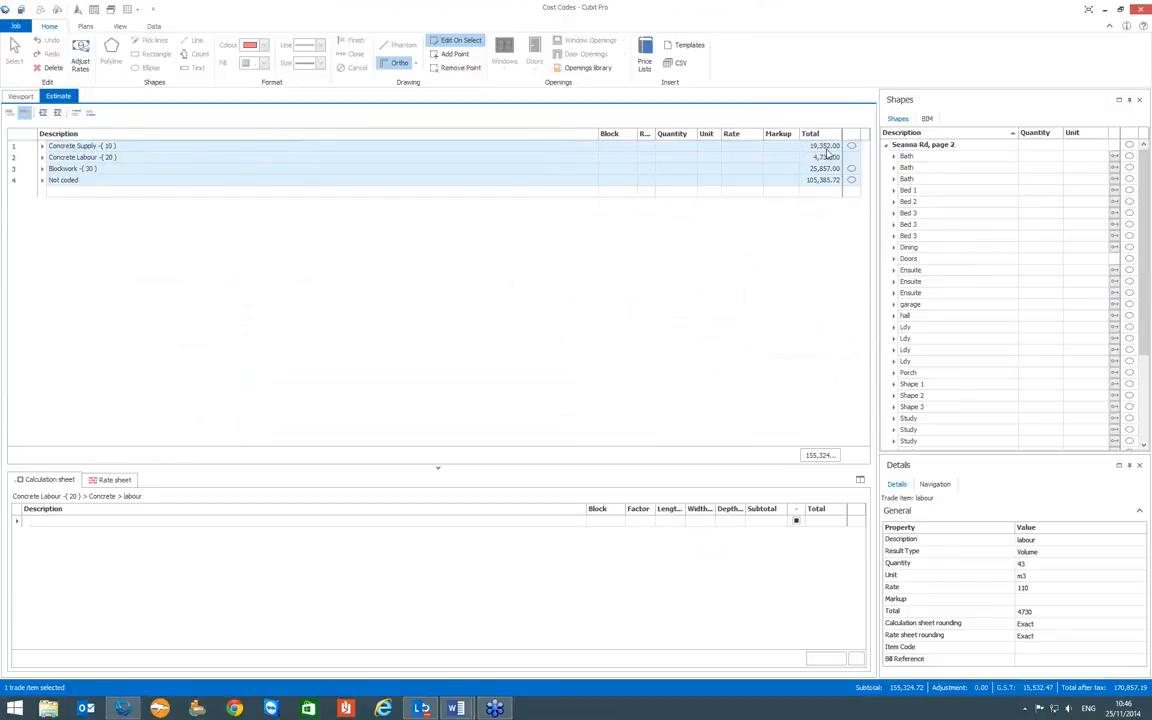
click(222, 167)
click(231, 160)
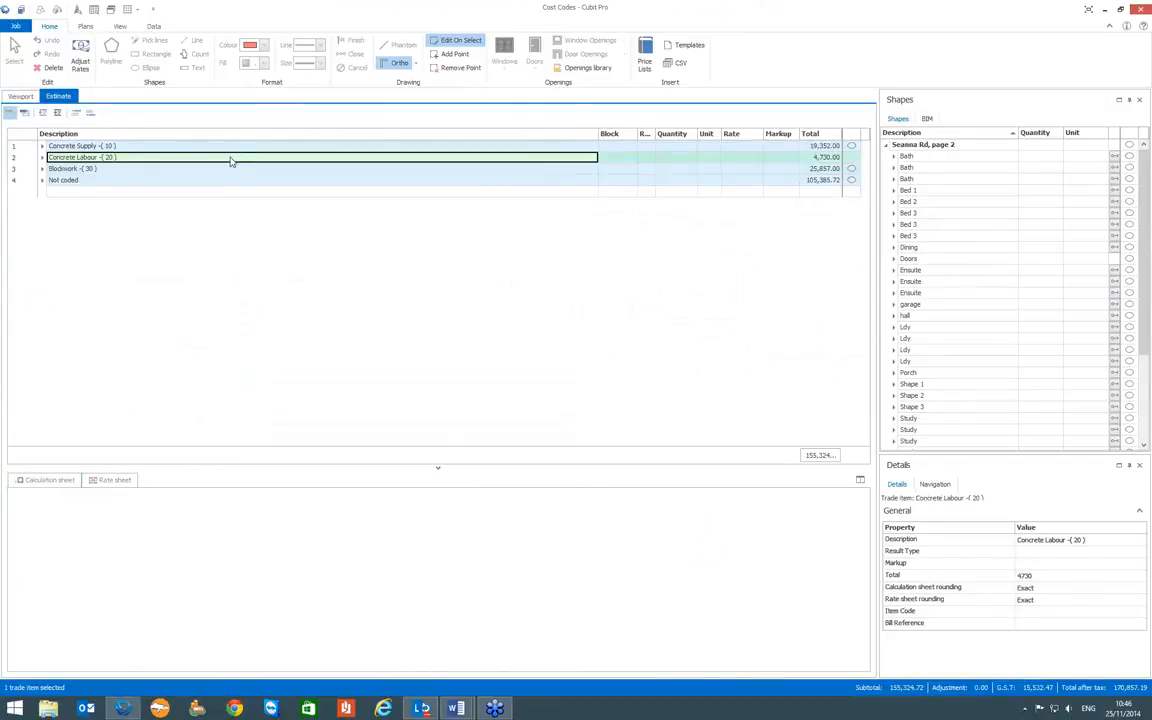
click(175, 169)
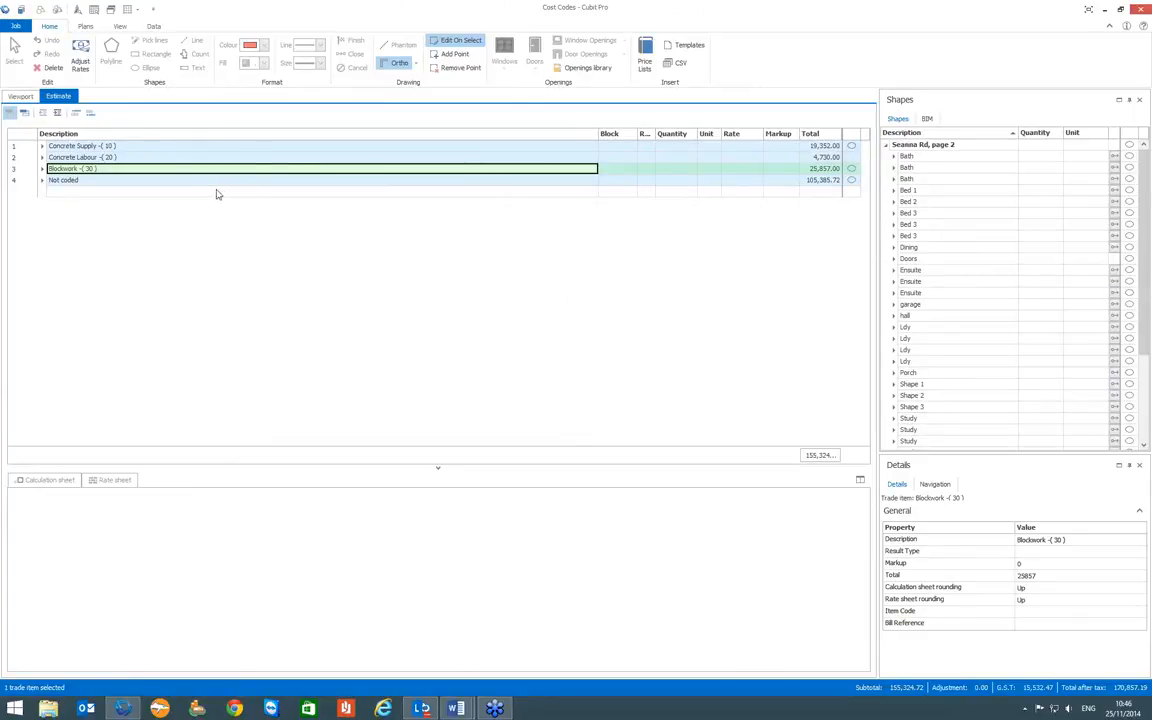
- Expand the Concrete Supply, Concrete Labour and Blockwork groups to examine the trade items sorted under each cost code
click(42, 147)
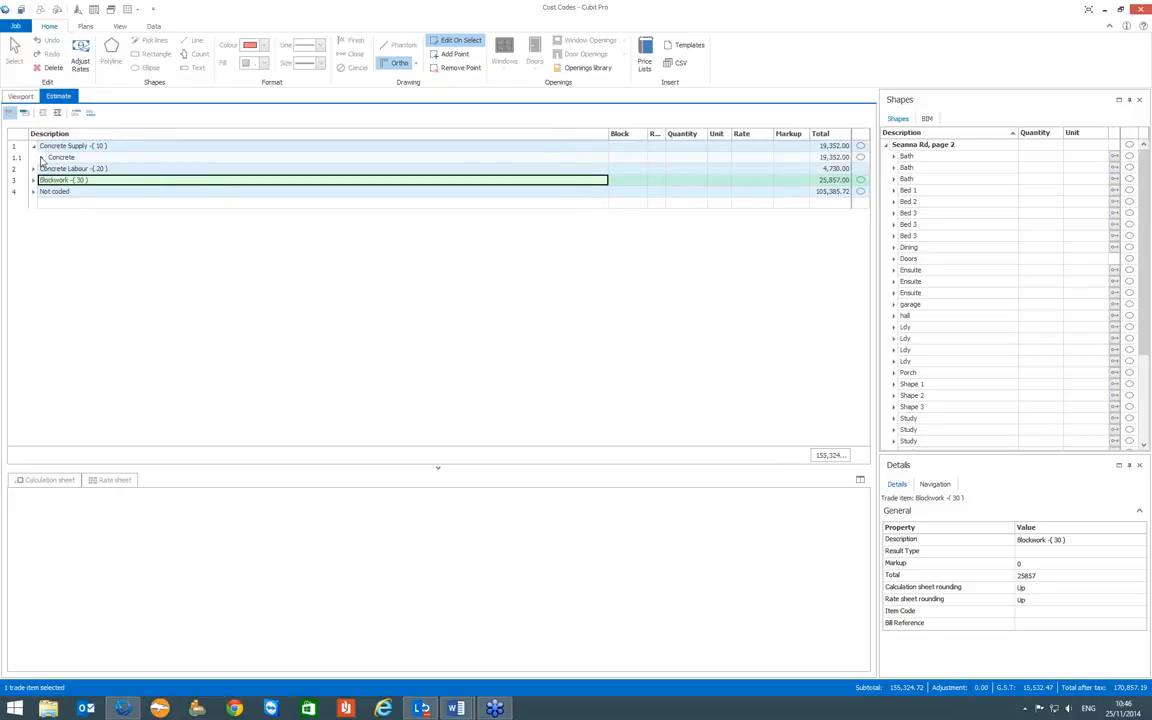
click(42, 158)
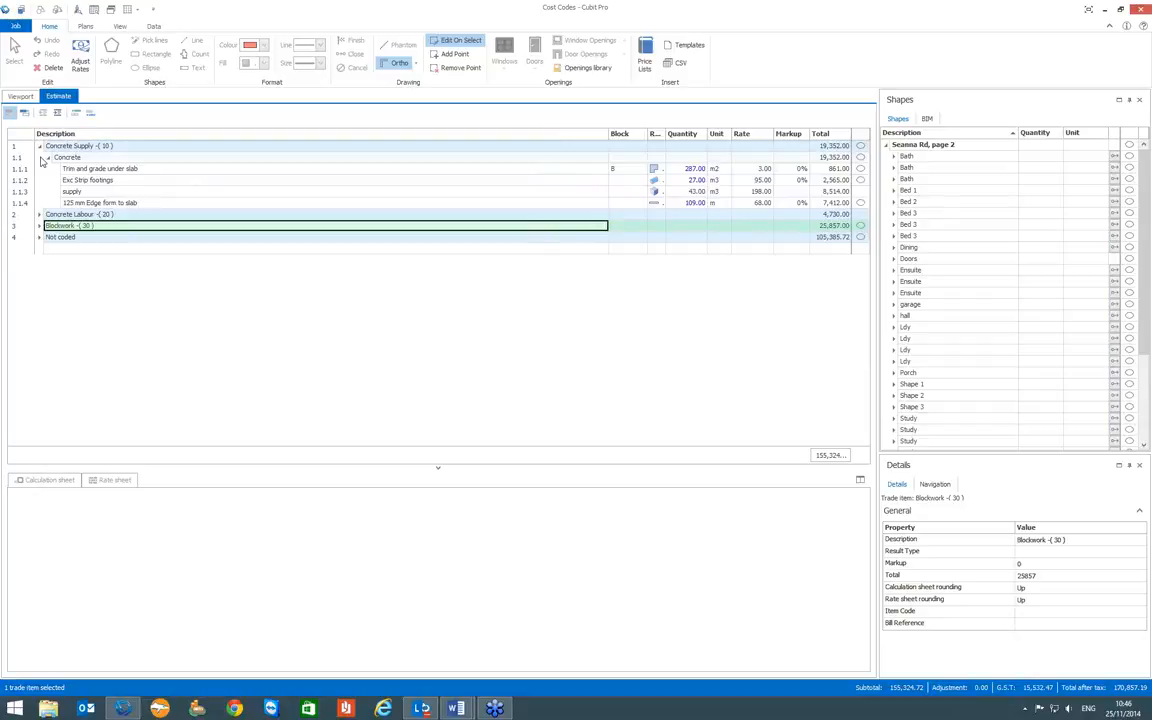
click(40, 214)
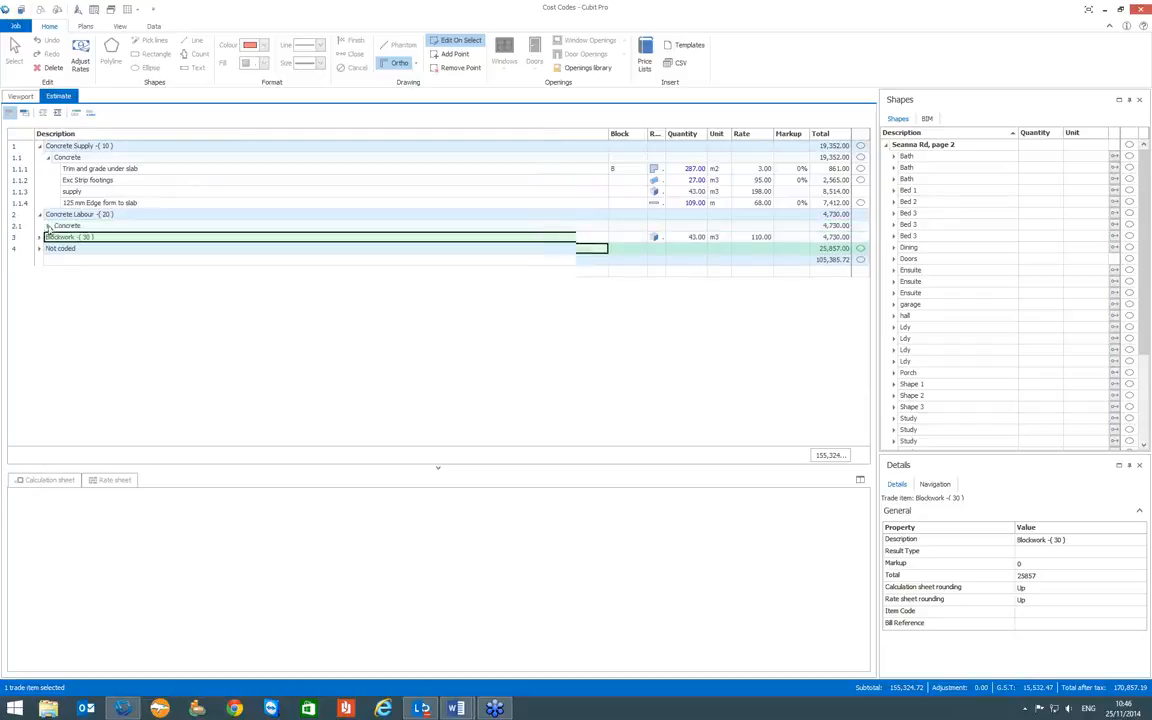
click(48, 225)
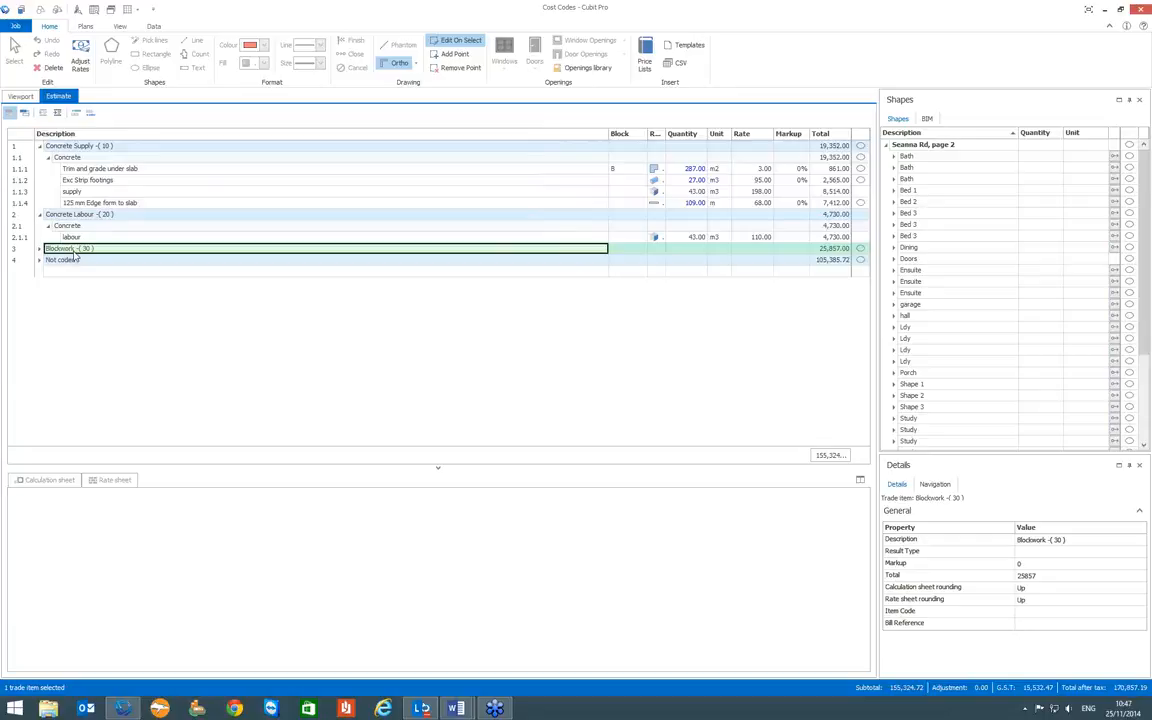
click(75, 157)
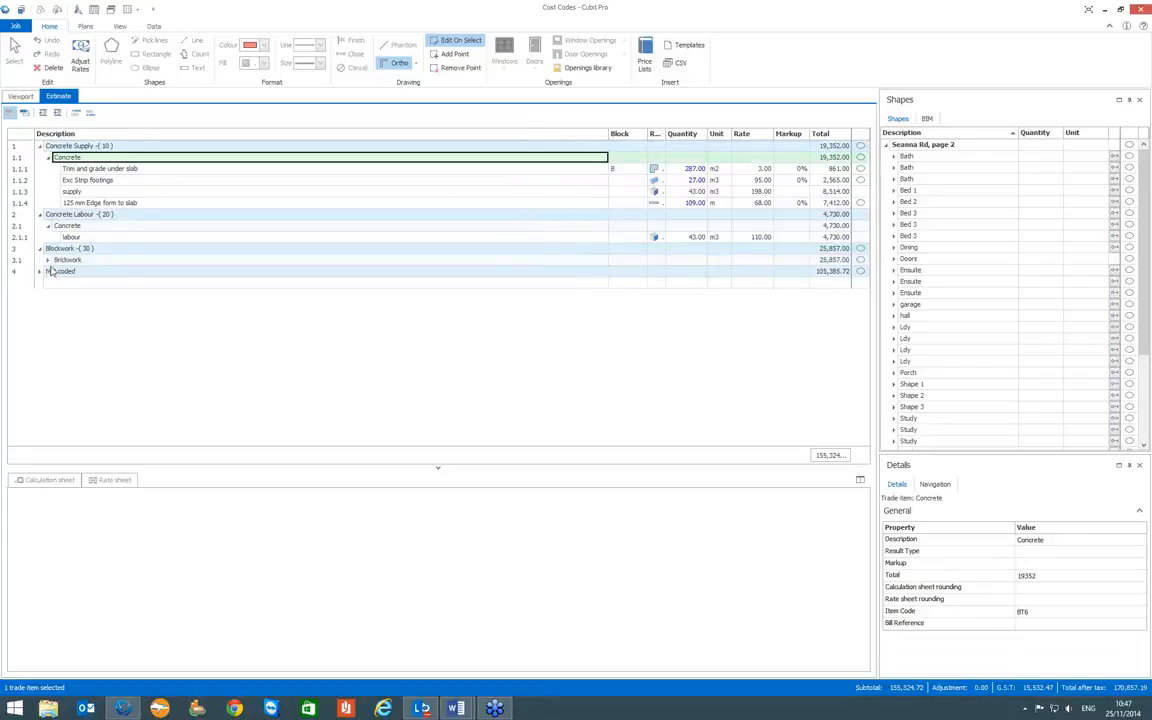
click(41, 248)
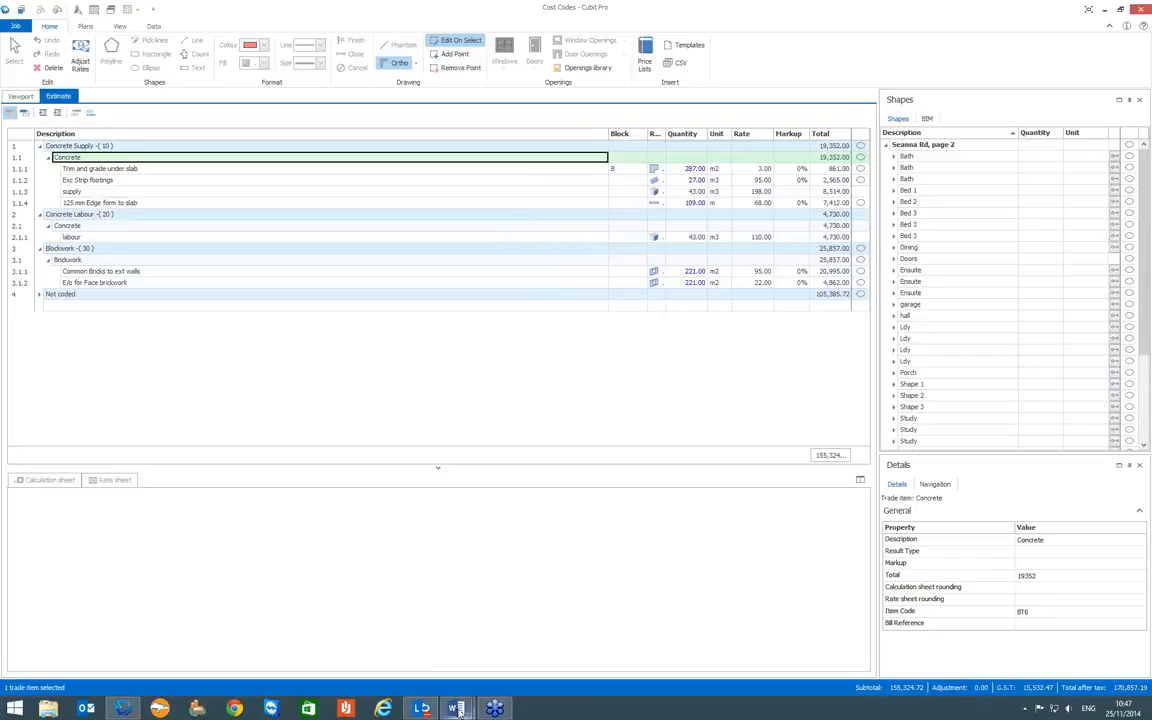
- Switch to Word and display the document announcing the next webinar session
mouse_move(457, 710)
click(514, 598)
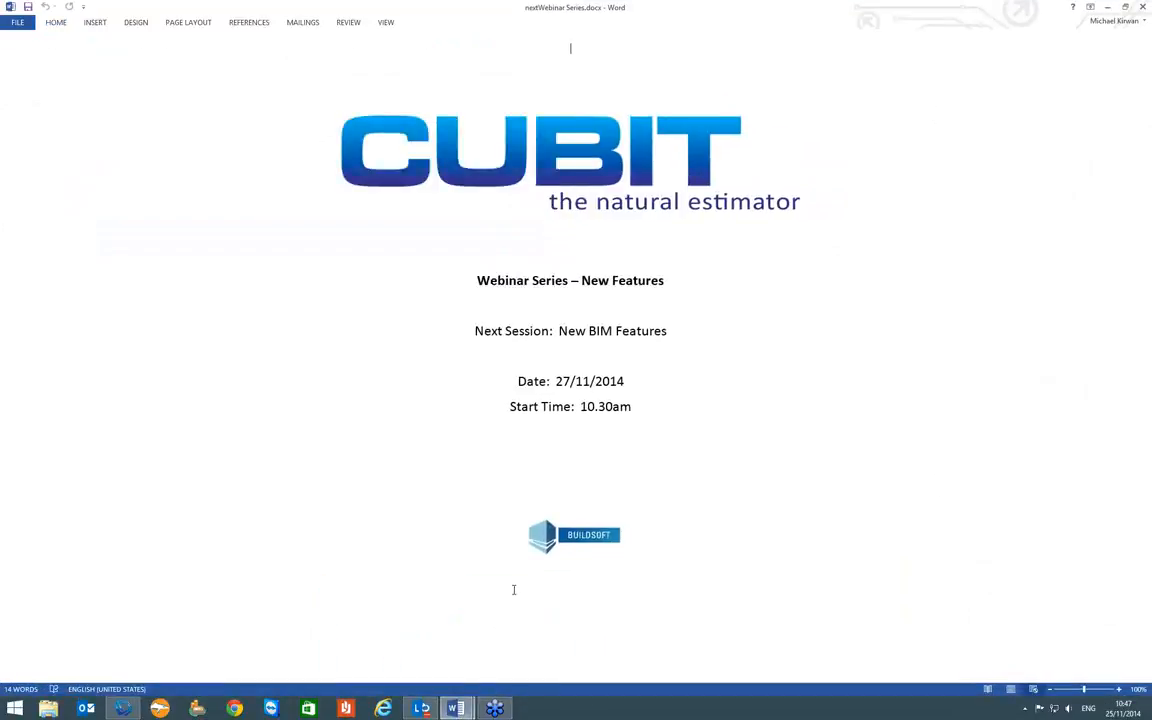